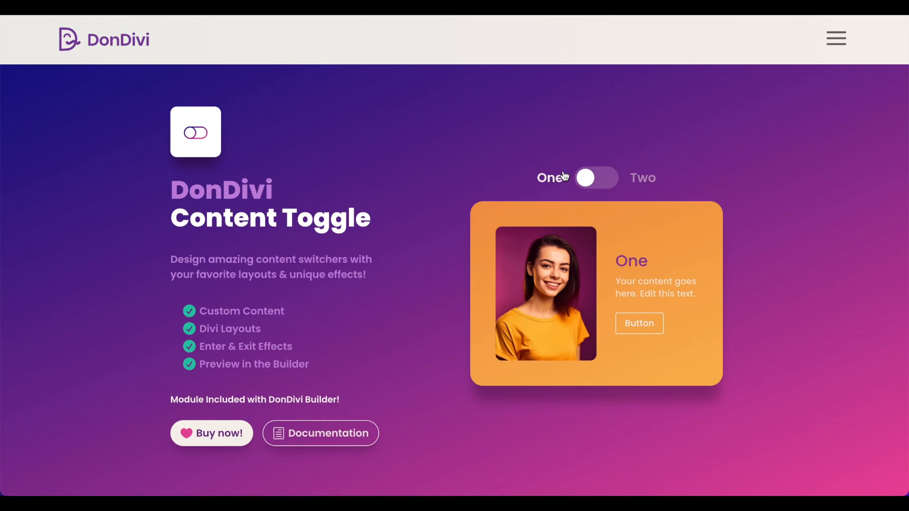
Preview the hero toggle and the Demo 1 pricing table toggle by switching each to its second option and back.
left_click(647, 179)
left_click(610, 172)
scroll(804, 182, "down", 10)
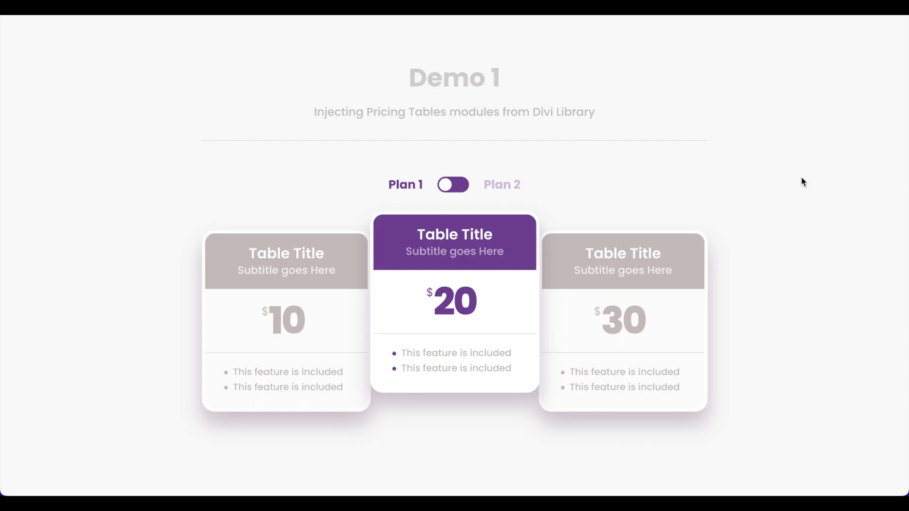
left_click(502, 185)
left_click(401, 185)
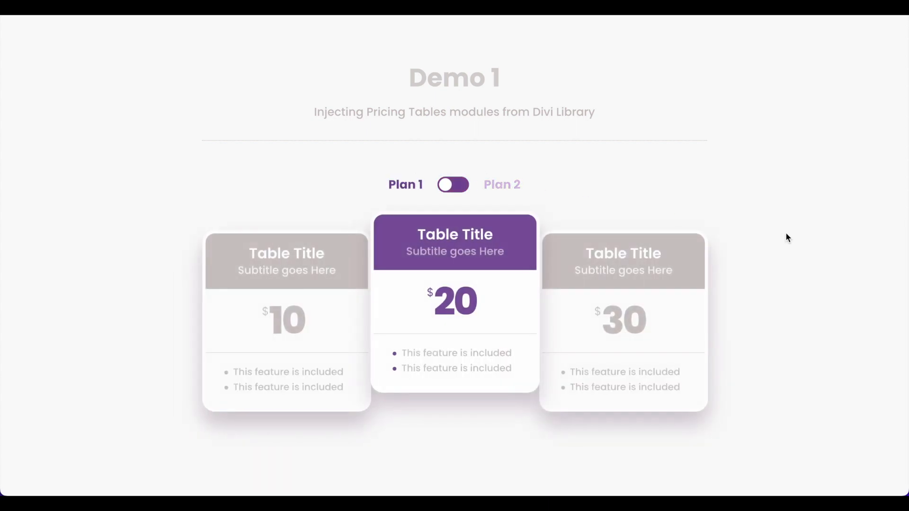
Preview the Demo 2 Annual/Lifetime toggle and the Demo 3 Monthly/Yearly toggle, switching each over and back.
scroll(806, 242, "down", 5)
scroll(806, 242, "down", 7)
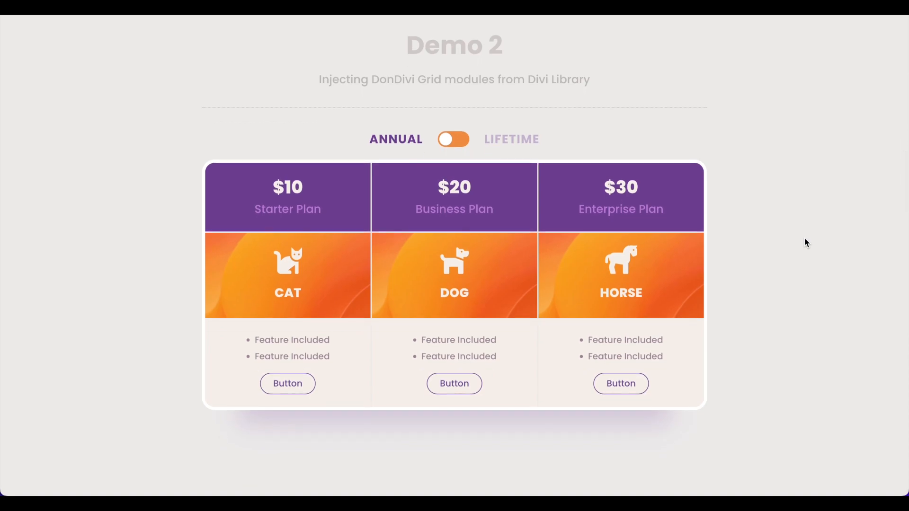
left_click(541, 138)
left_click(397, 142)
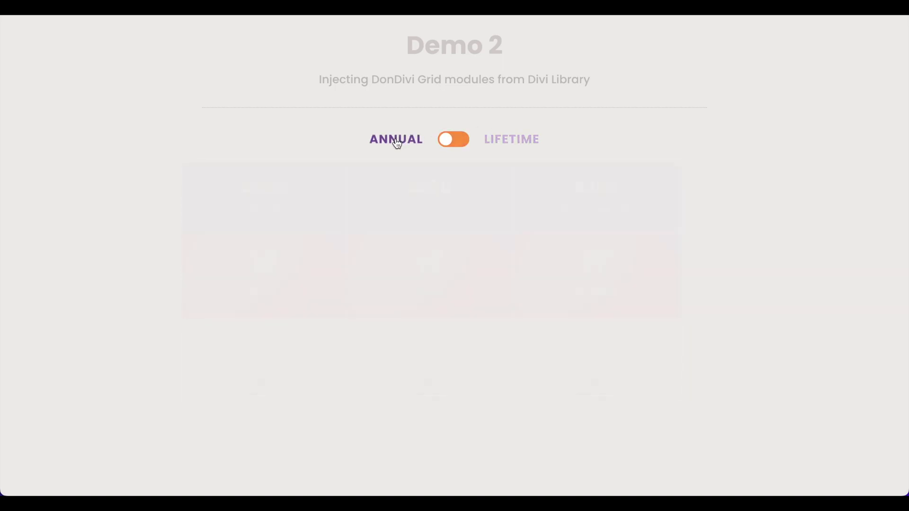
scroll(828, 220, "down", 6)
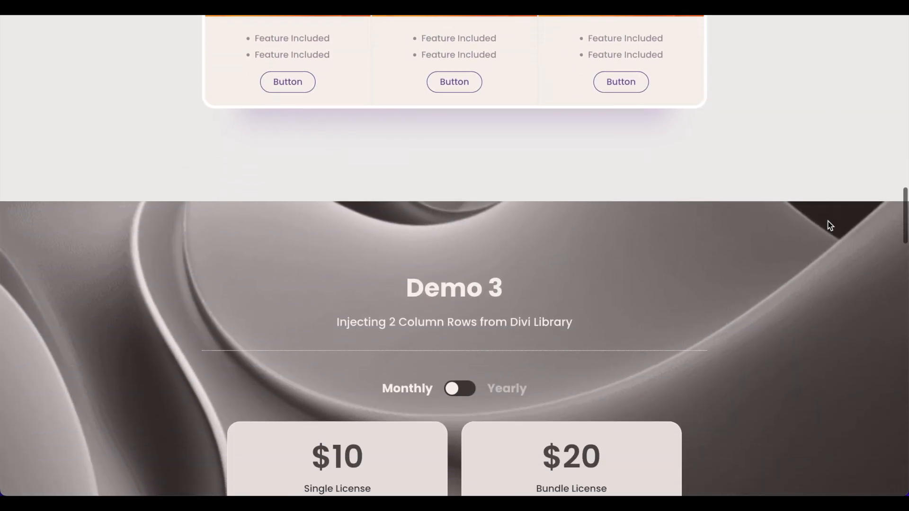
scroll(830, 226, "down", 4)
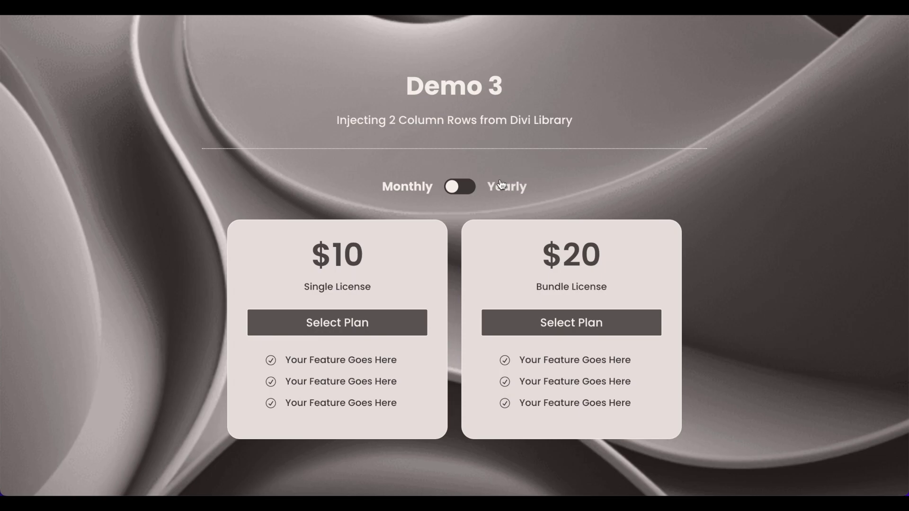
left_click(502, 184)
left_click(415, 195)
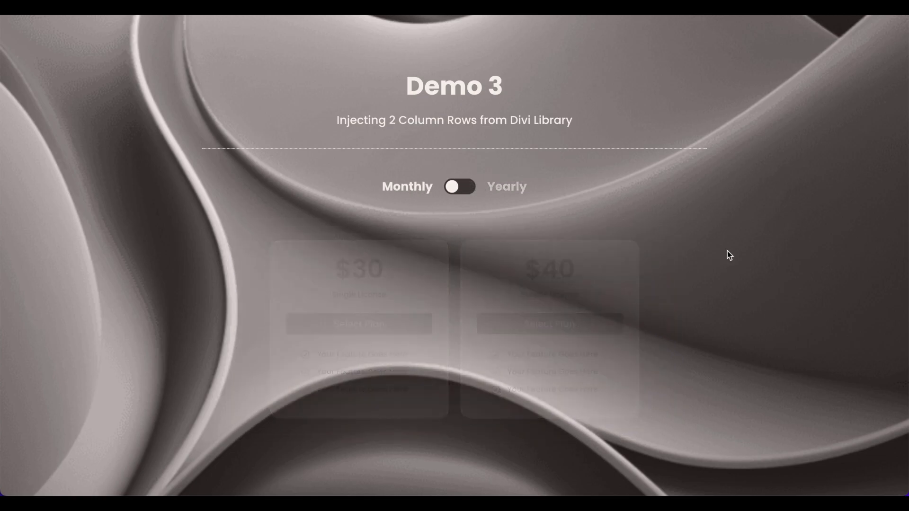
Preview the Demo 4 menu toggle by switching from Snacks to Drinks and back.
scroll(784, 278, "down", 8)
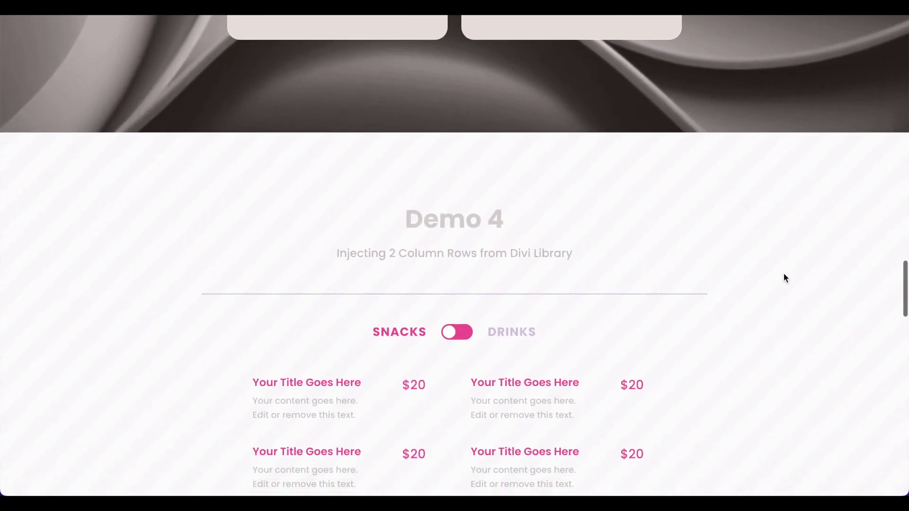
scroll(783, 278, "down", 3)
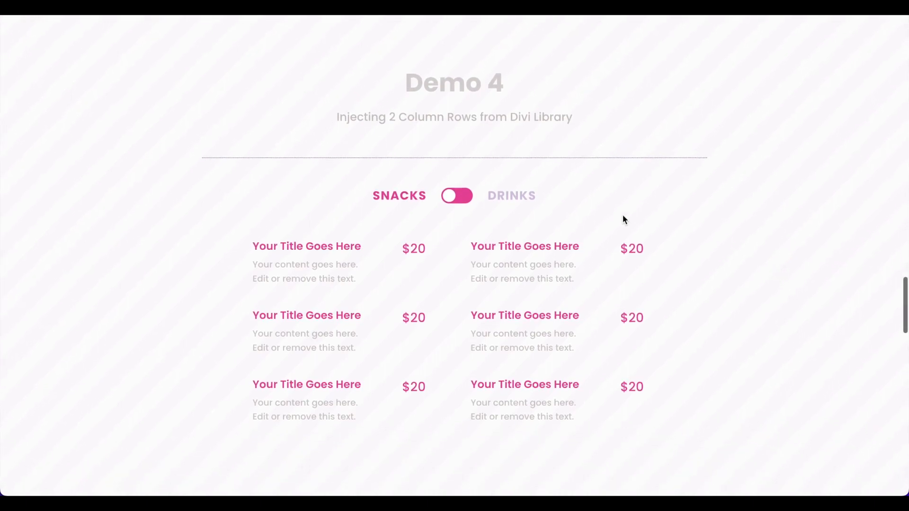
left_click(524, 197)
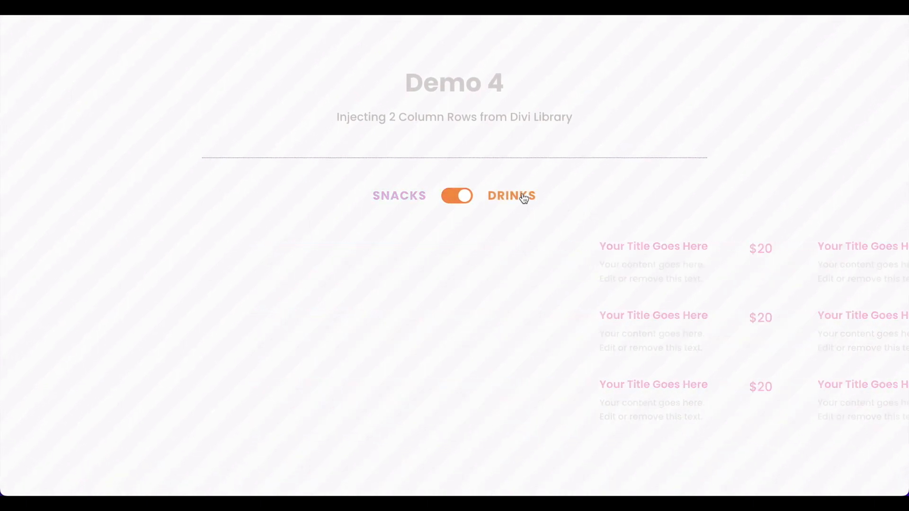
left_click(449, 191)
scroll(819, 263, "down", 1)
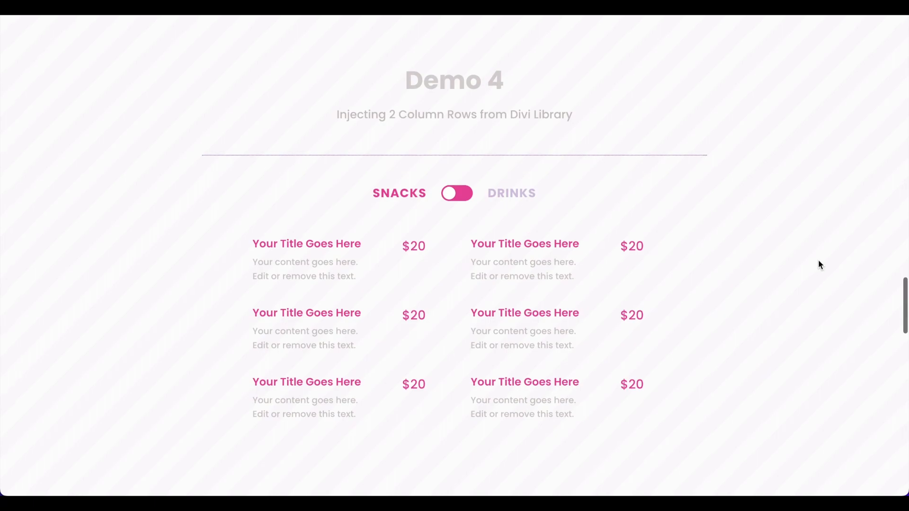
Preview the Demo 5 contact form toggle by switching from Business to Personal and back, and return to the page's start.
scroll(819, 261, "down", 8)
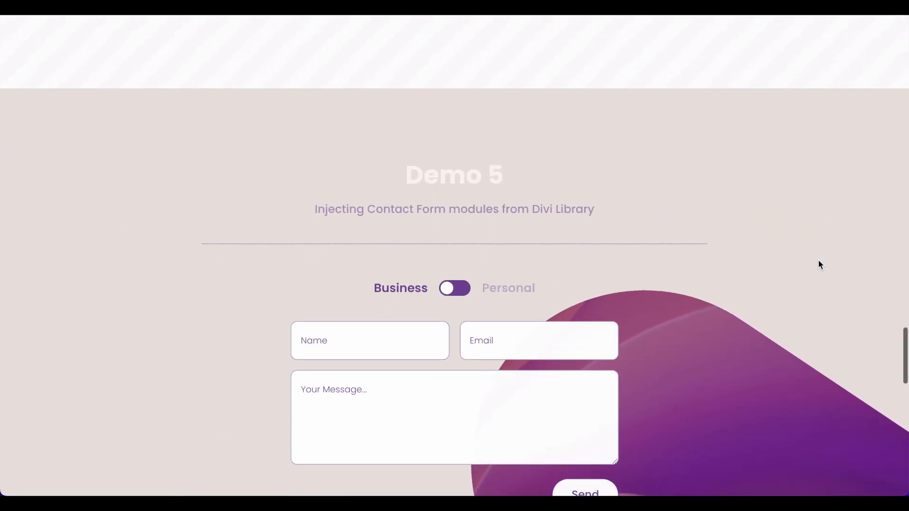
scroll(819, 265, "down", 2)
left_click(508, 204)
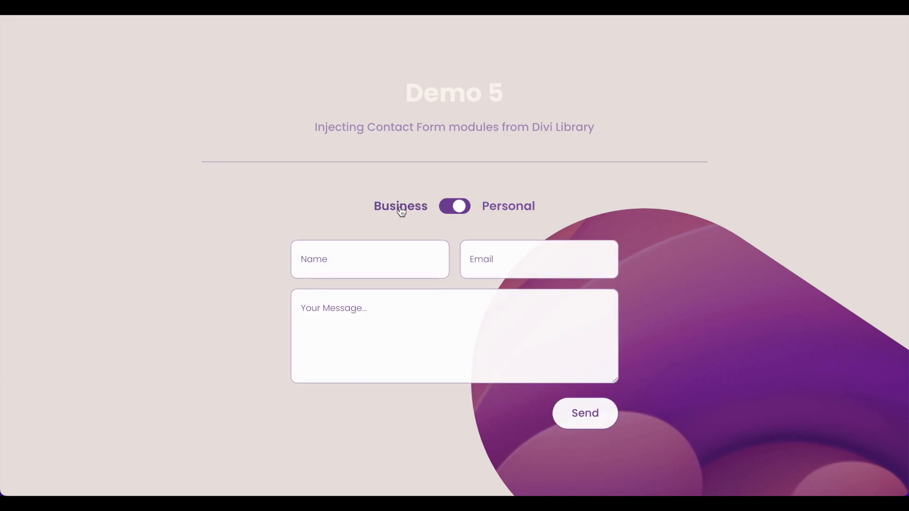
left_click(401, 208)
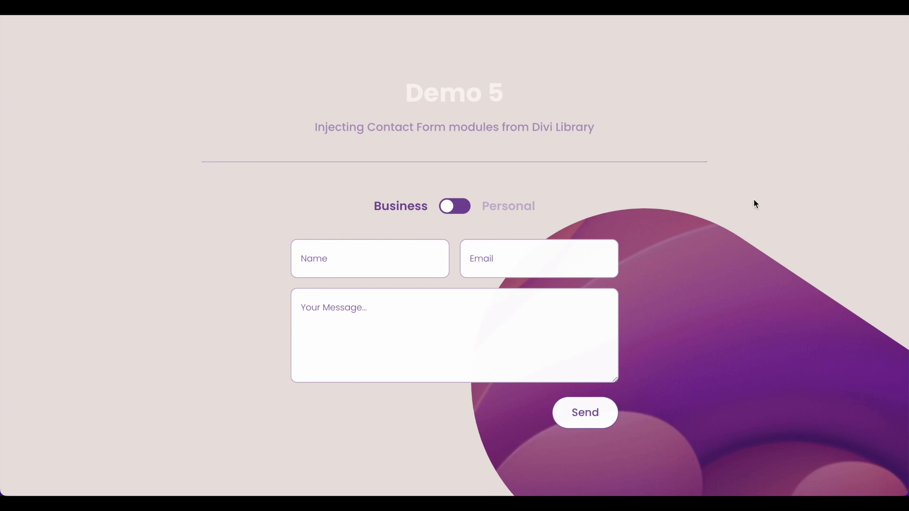
scroll(825, 222, "up", 15)
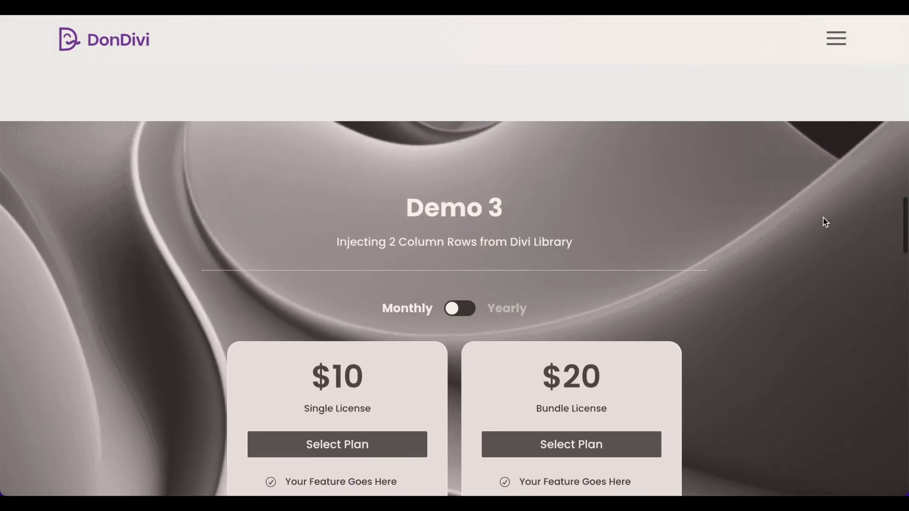
scroll(825, 222, "up", 10)
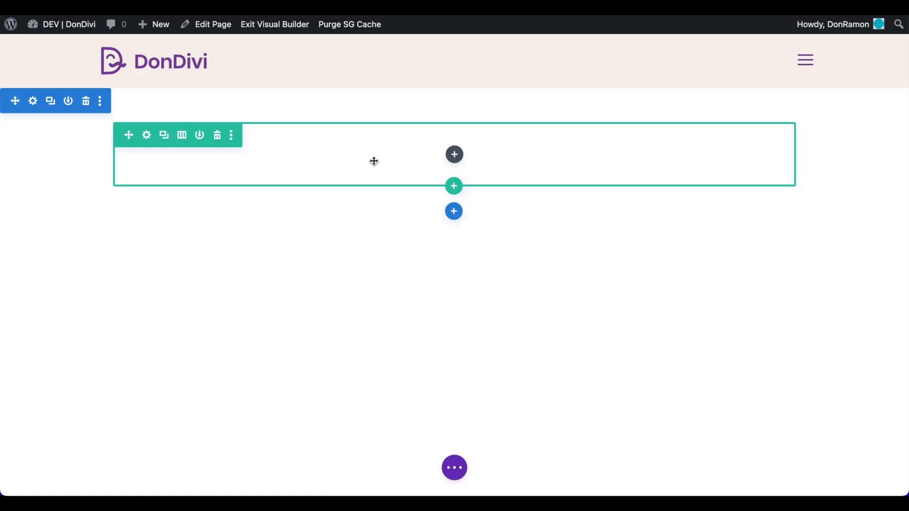
Search the modules for "don" and insert a DonDivi Content Toggle module into the empty row.
left_click(455, 154)
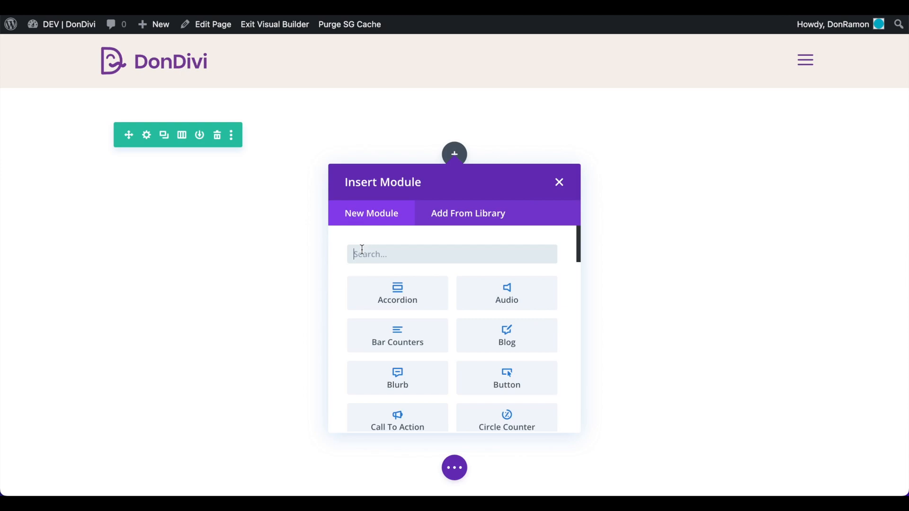
type("don")
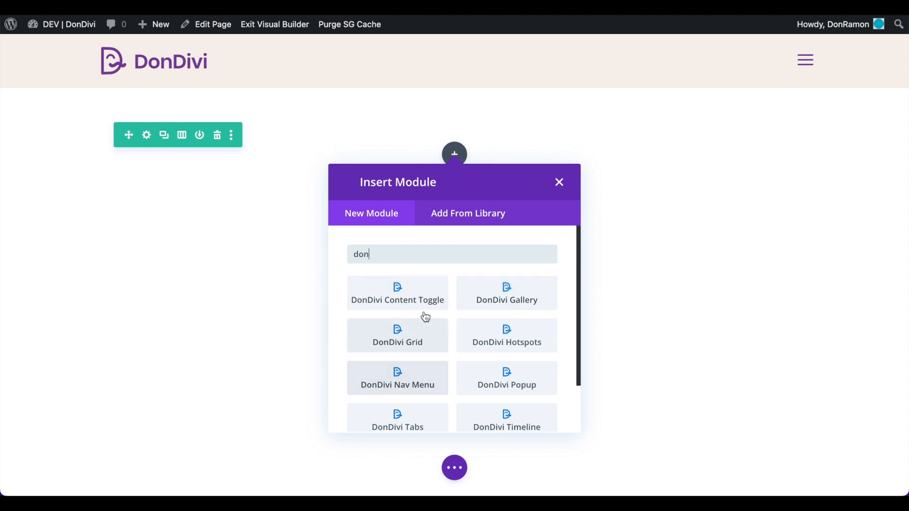
left_click(431, 290)
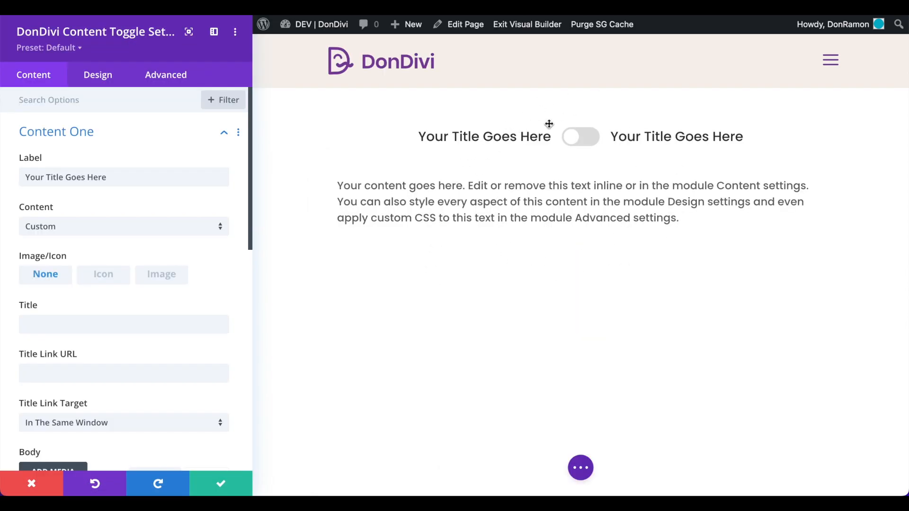
Collapse the Content One settings and test the new toggle by switching to its second content and back.
left_click(108, 144)
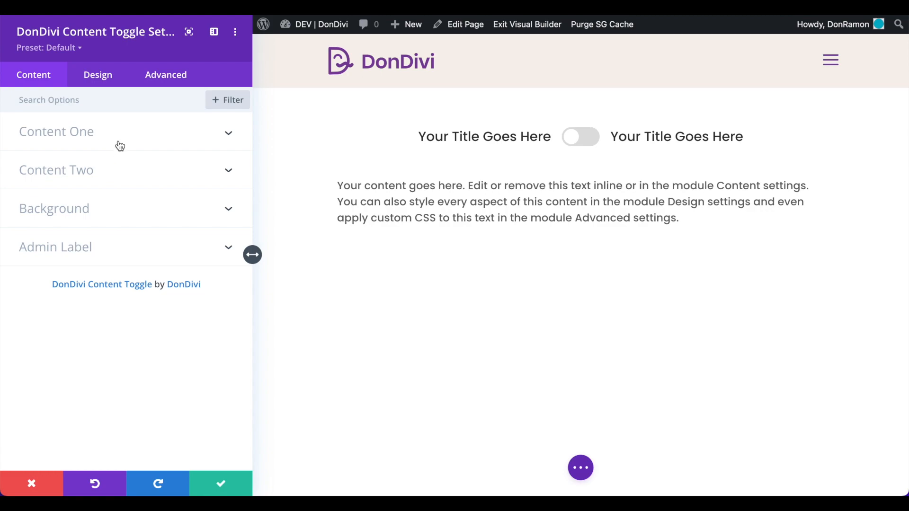
left_click(656, 142)
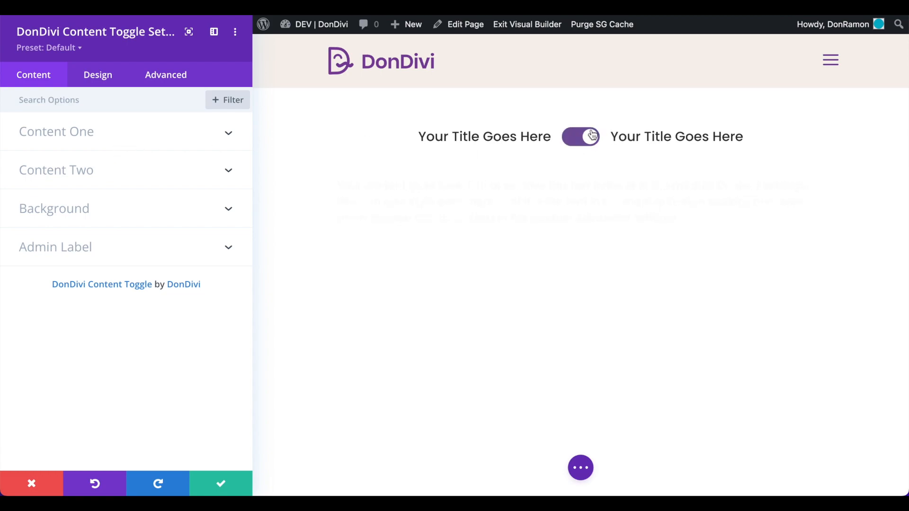
left_click(508, 143)
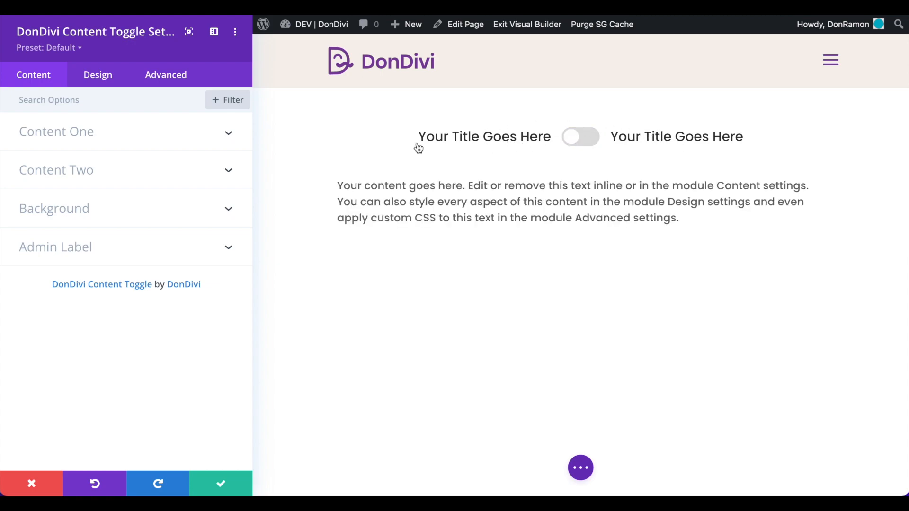
Set the Content One label of the toggle to "Label One".
left_click(101, 139)
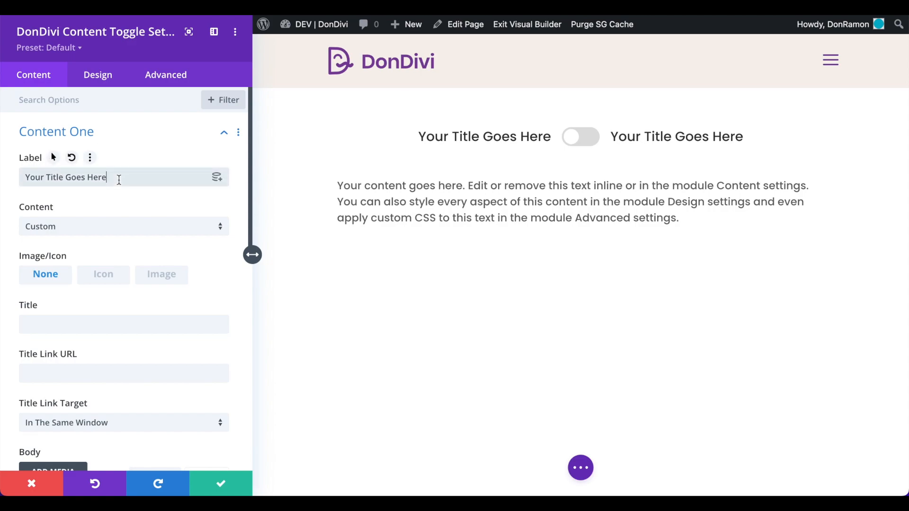
left_click_drag(119, 180, 14, 179)
type("L")
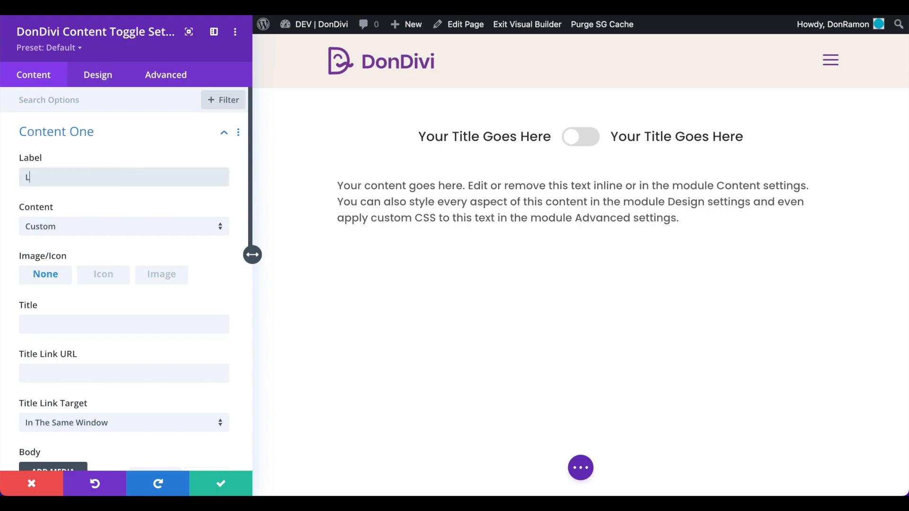
type("abel One")
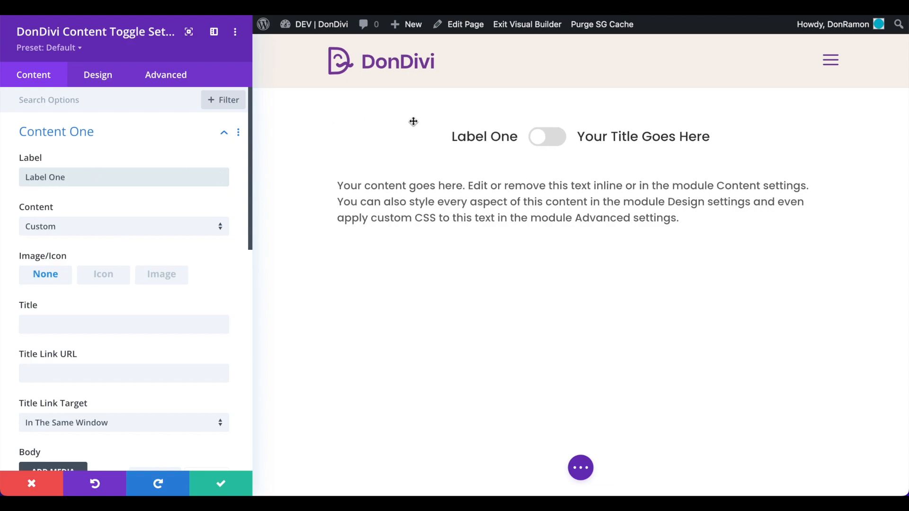
left_click(109, 135)
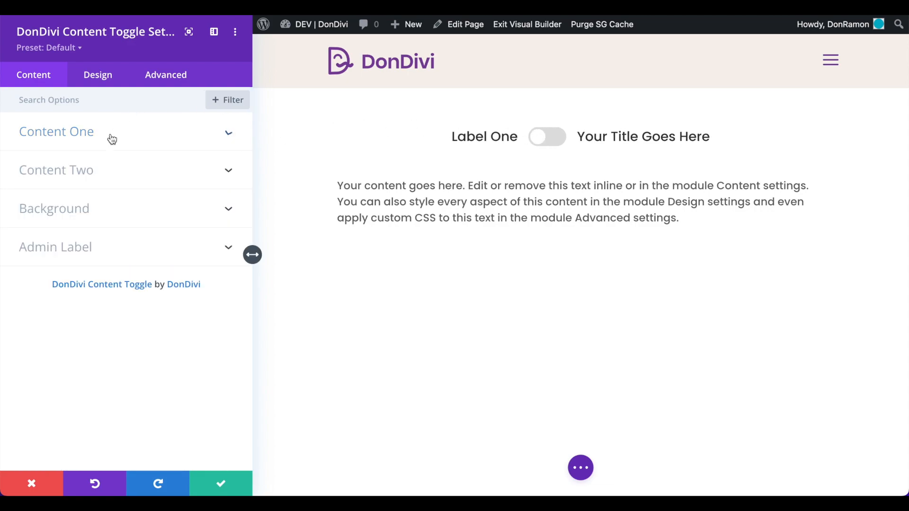
Set the Content Two label of the toggle to "Label Two".
left_click(115, 173)
left_click_drag(115, 151, 3, 151)
type("Label T")
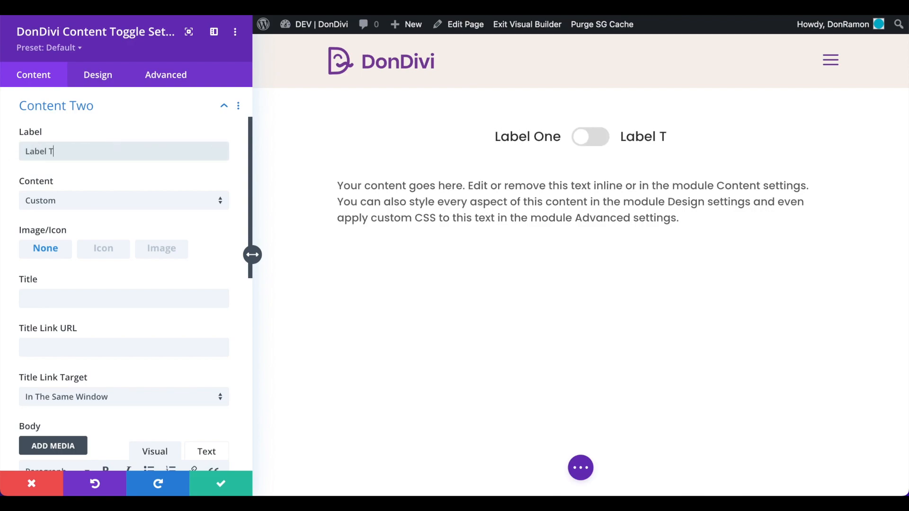
type("wo")
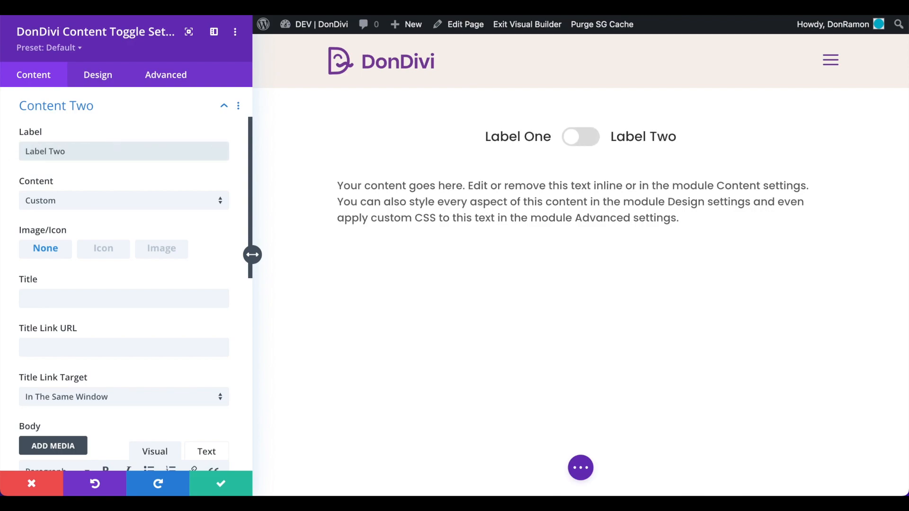
left_click(92, 112)
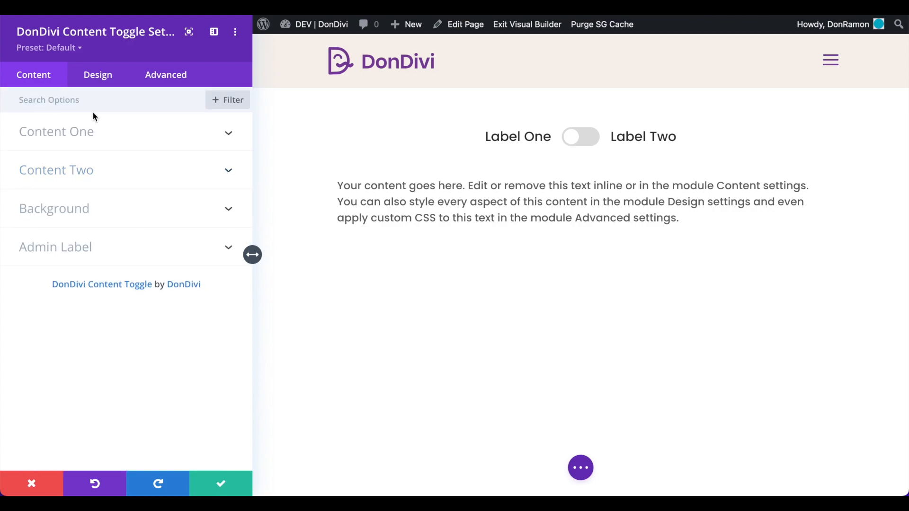
Open the Content One settings, check the available content types, and review the fields offered for Custom content.
left_click(101, 138)
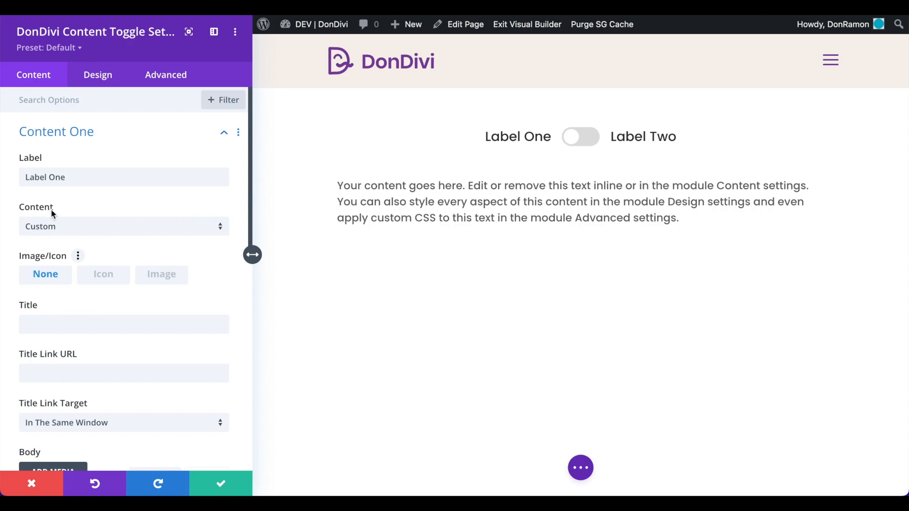
left_click(133, 228)
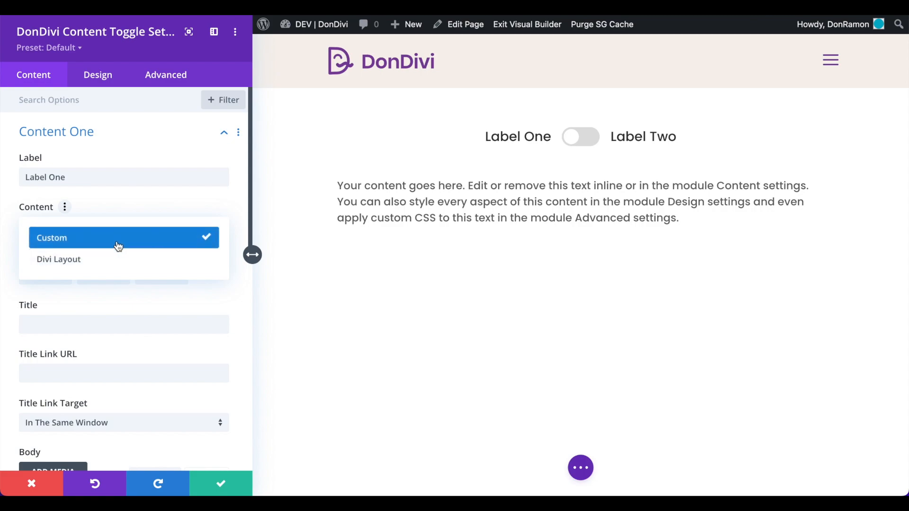
left_click(117, 240)
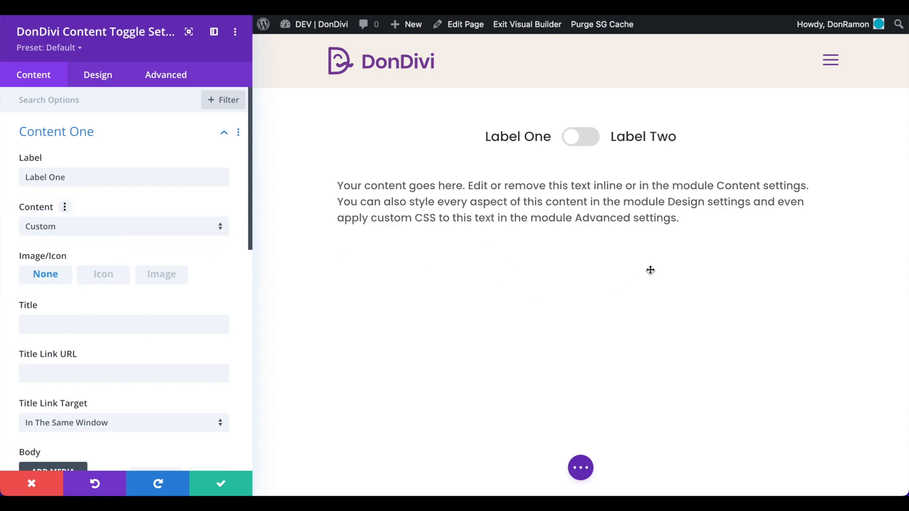
scroll(130, 256, "down", 5)
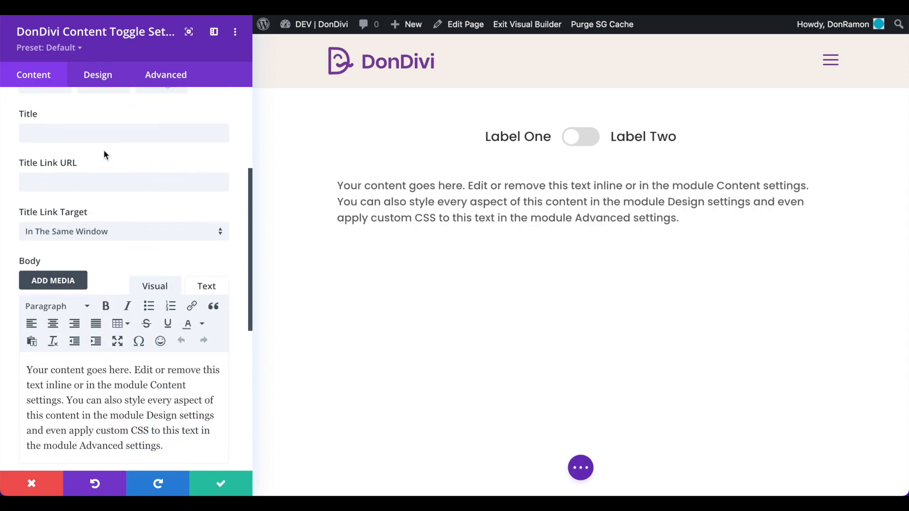
scroll(98, 374, "up", 5)
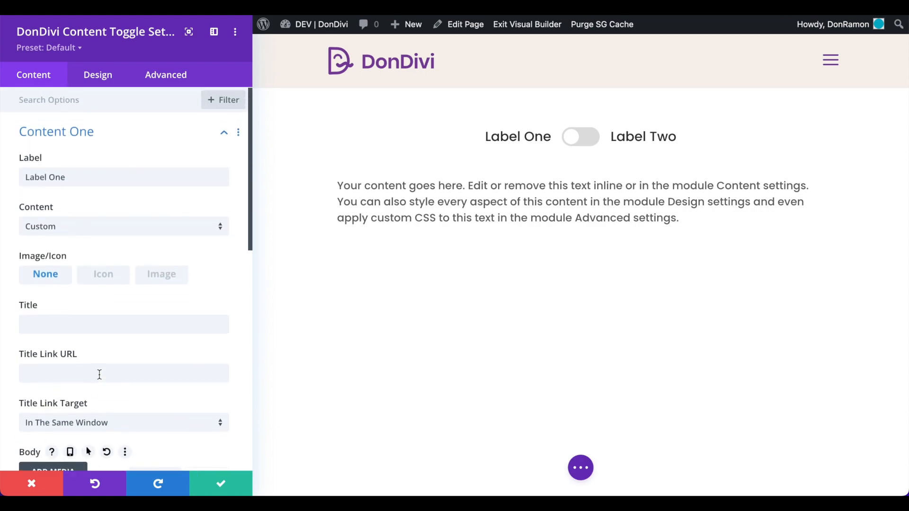
Try the Divi layout "DEMOS - Pricing Columns 1" as Content One, finding it by searching "demos", and return the content type to Custom.
left_click(108, 232)
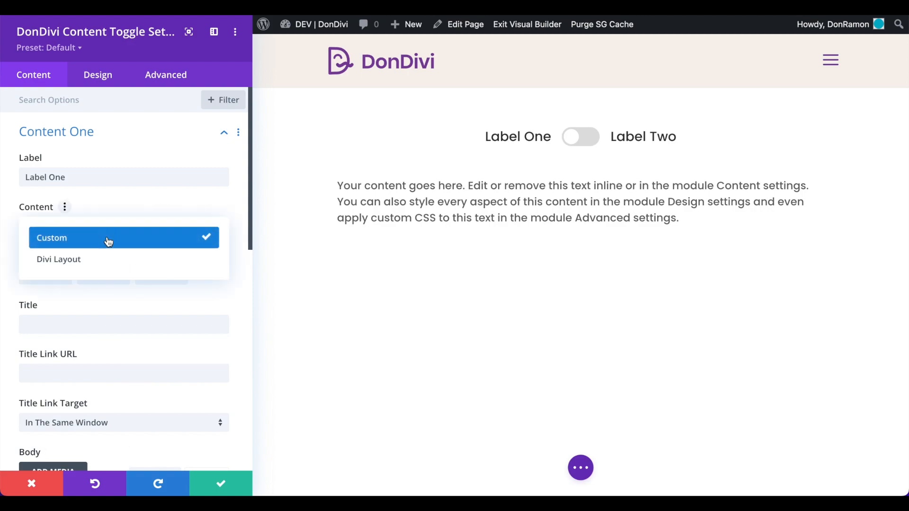
left_click(103, 263)
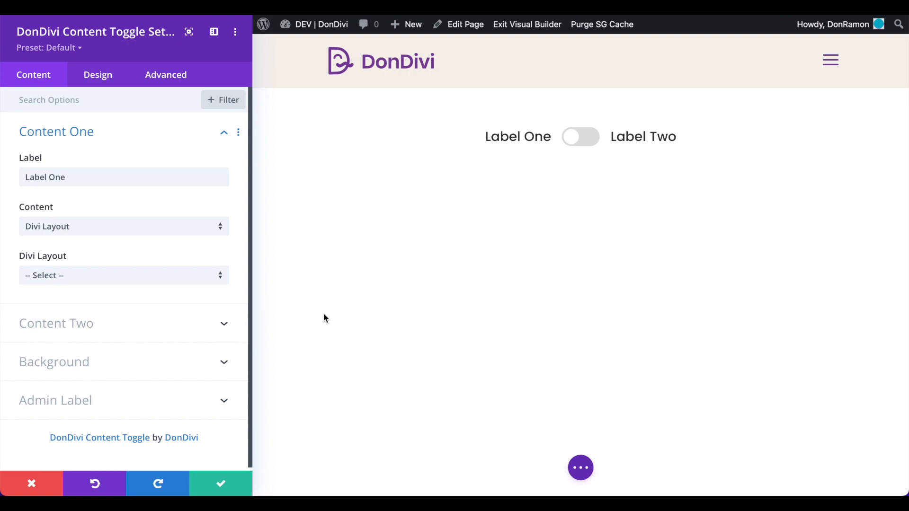
left_click(147, 281)
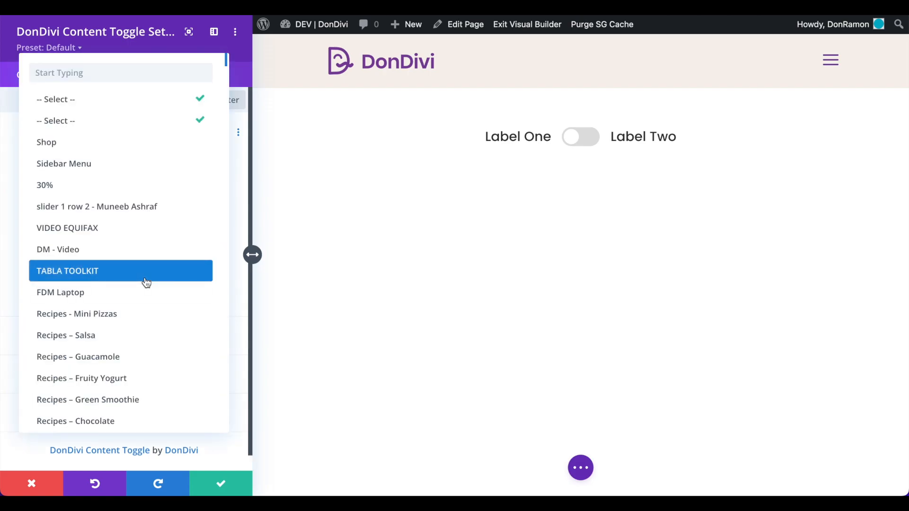
type("demos")
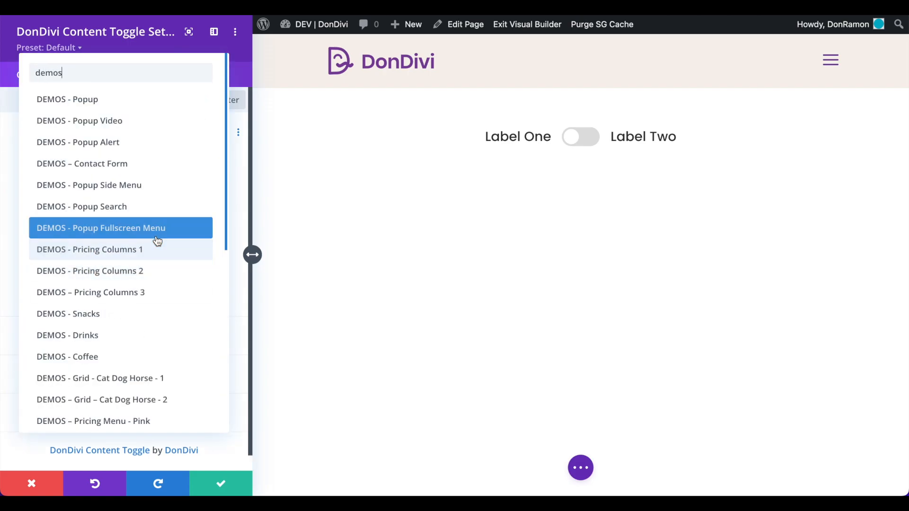
left_click(208, 251)
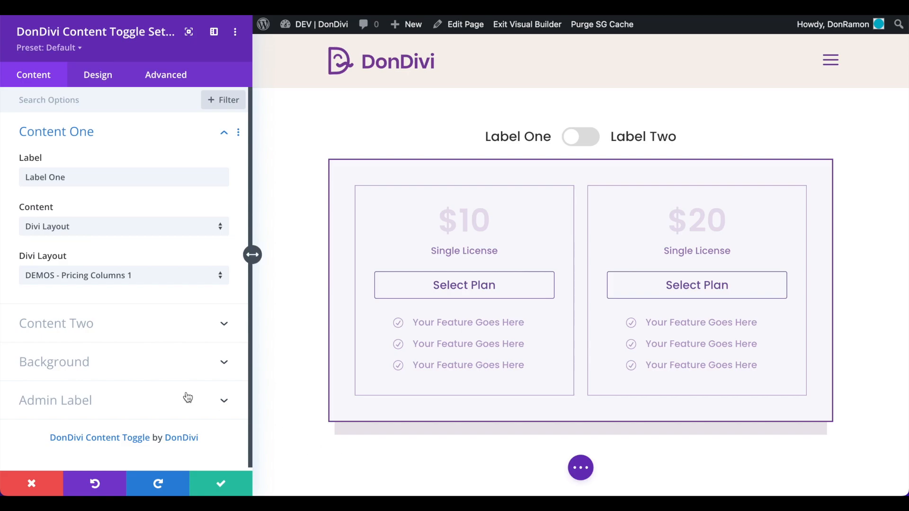
left_click(89, 237)
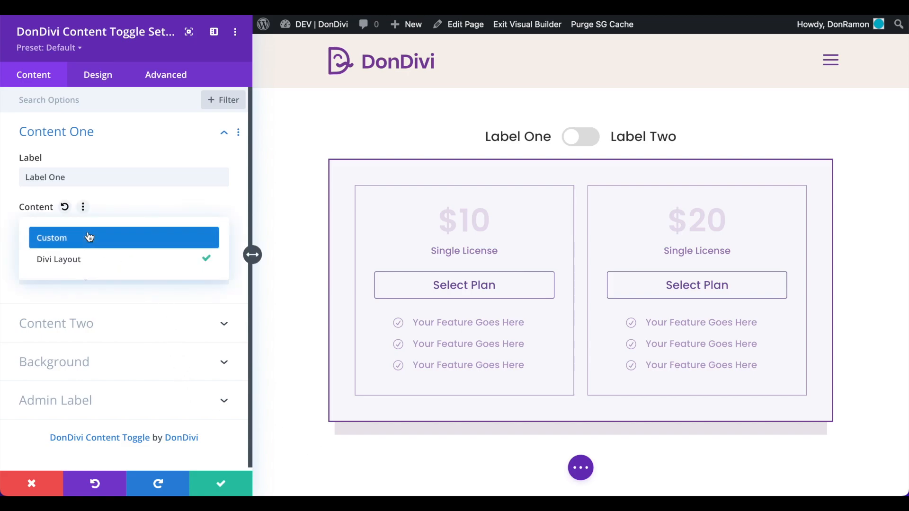
left_click(104, 237)
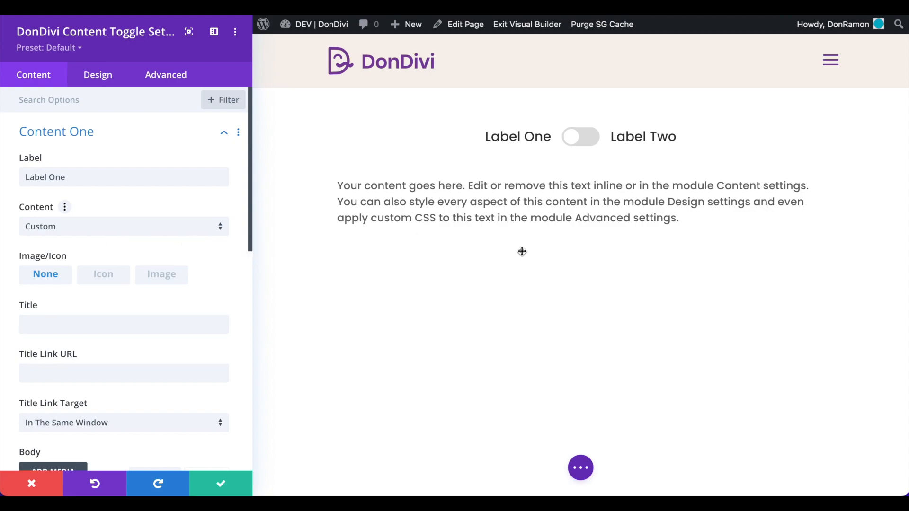
Set the Content One title to "Title 1".
scroll(174, 254, "down", 3)
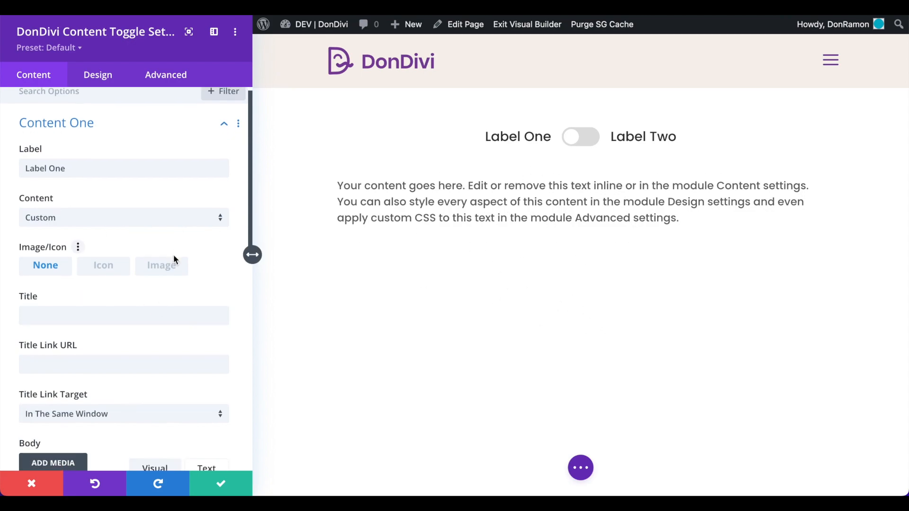
scroll(173, 255, "up", 1)
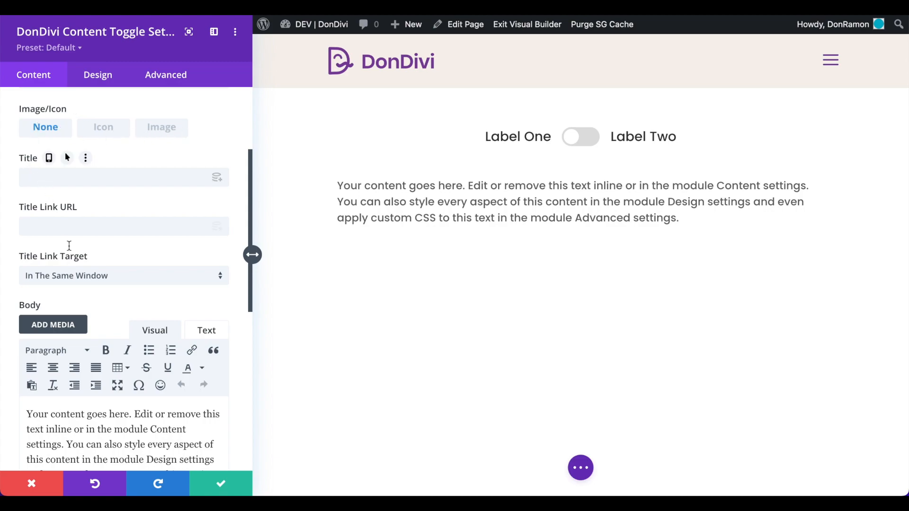
scroll(100, 428, "down", 5)
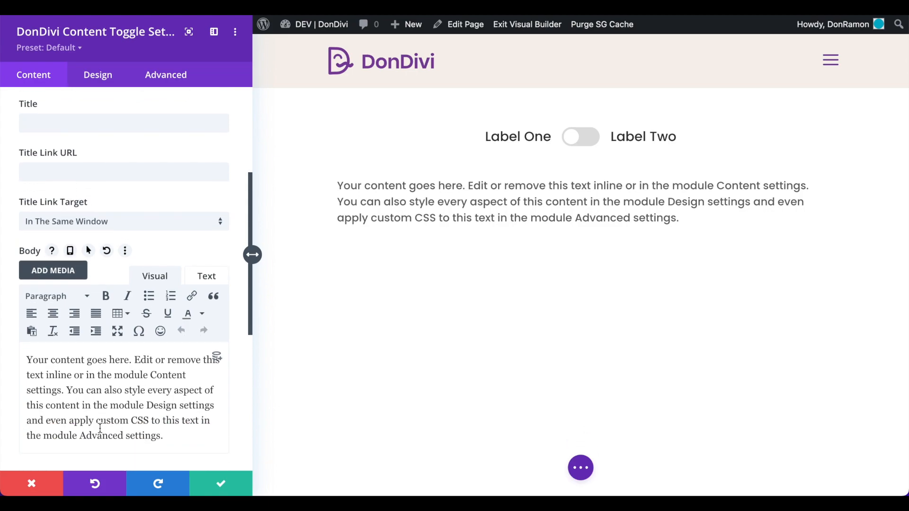
scroll(124, 392, "up", 6)
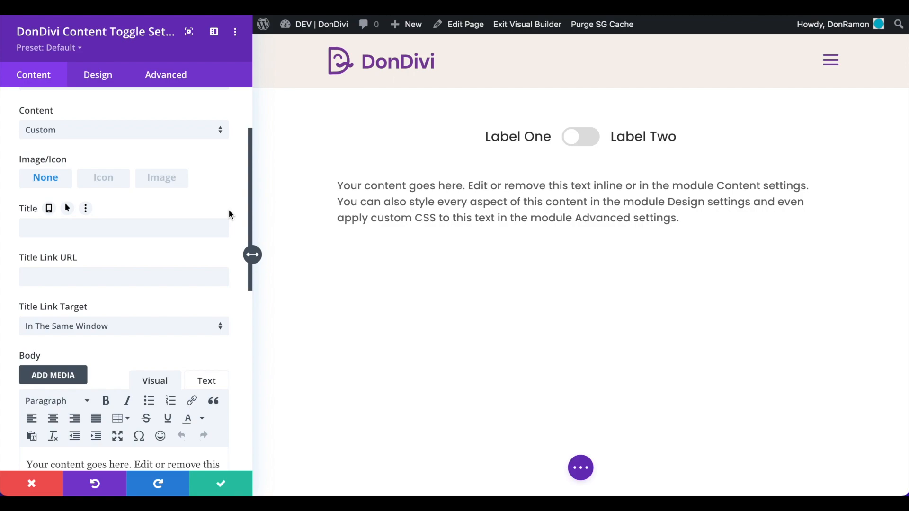
left_click(35, 227)
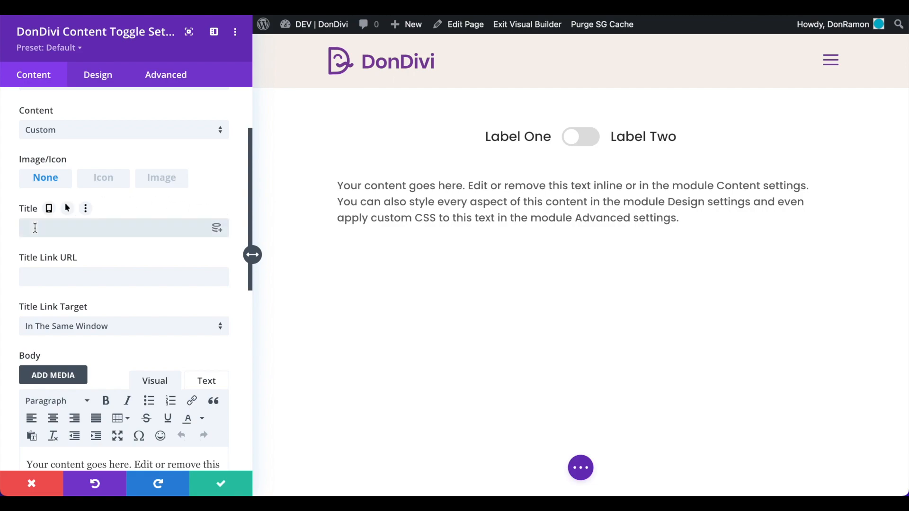
type("Title 1")
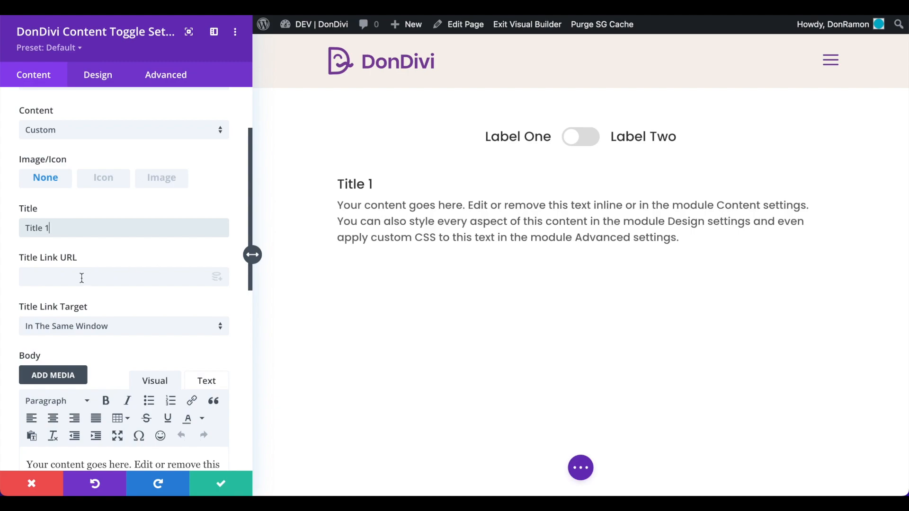
Shorten the Content One body text by deleting everything from "You can also style every aspect" to the end.
scroll(79, 279, "down", 4)
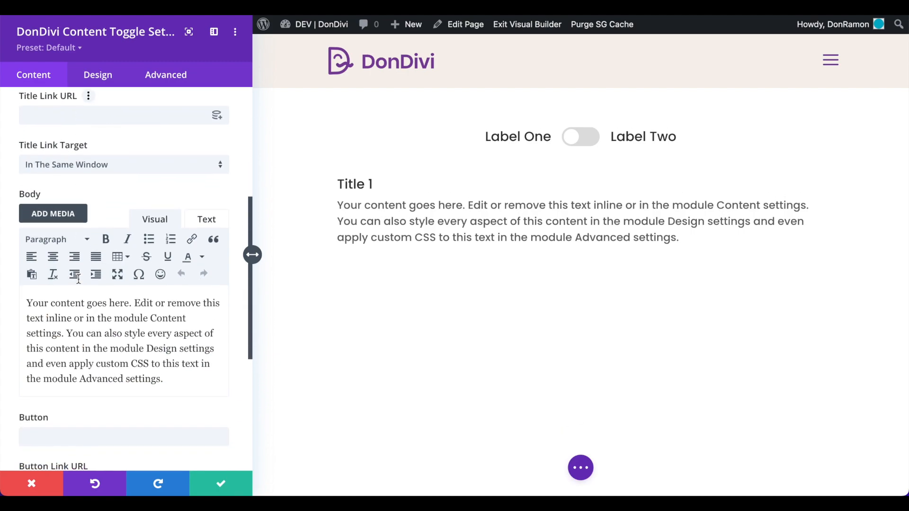
left_click_drag(64, 331, 180, 371)
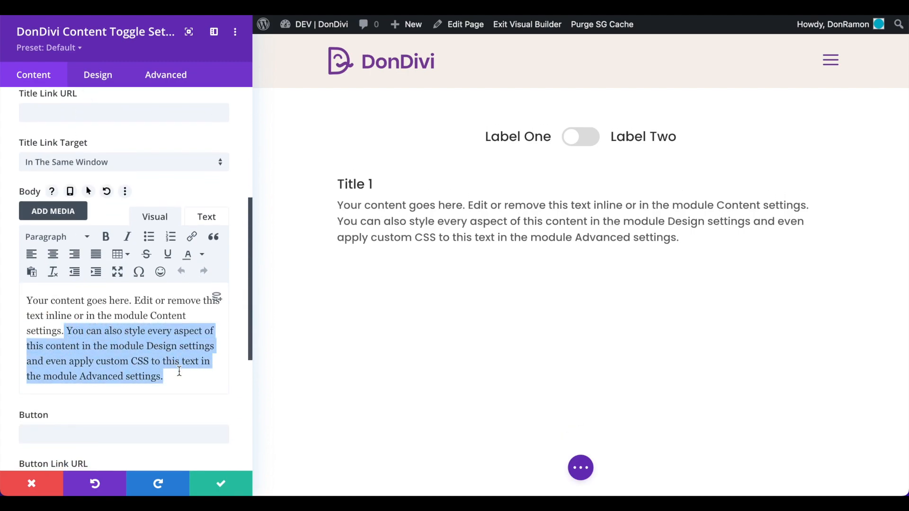
key("BackSpace")
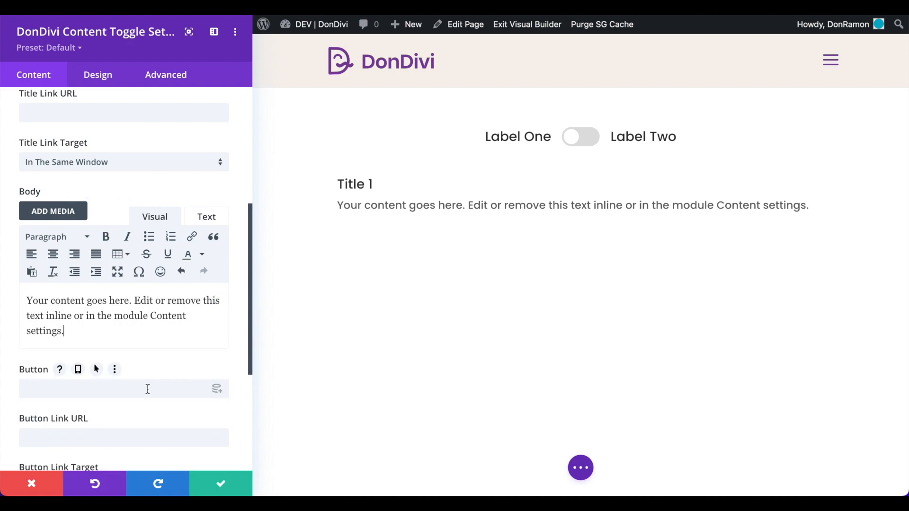
Add a button labelled "Button" to Content One with "#" as its link URL.
type("Button")
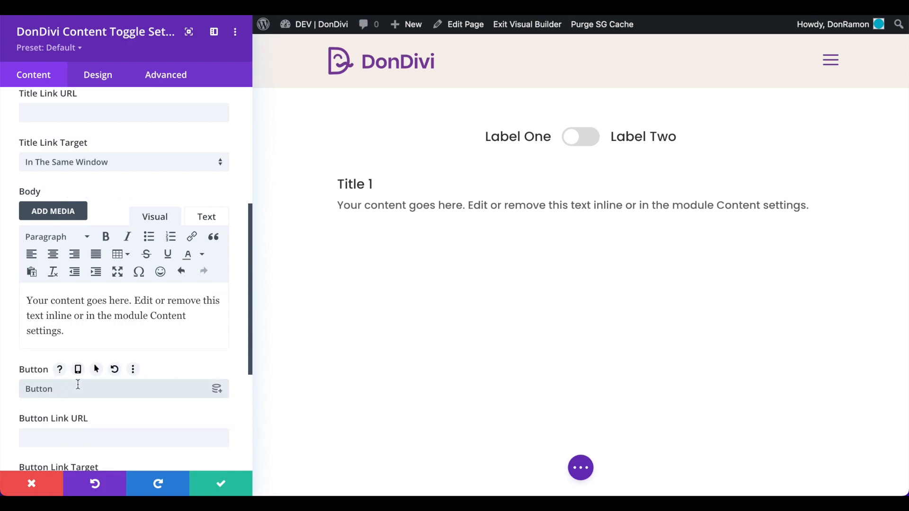
scroll(78, 384, "down", 1)
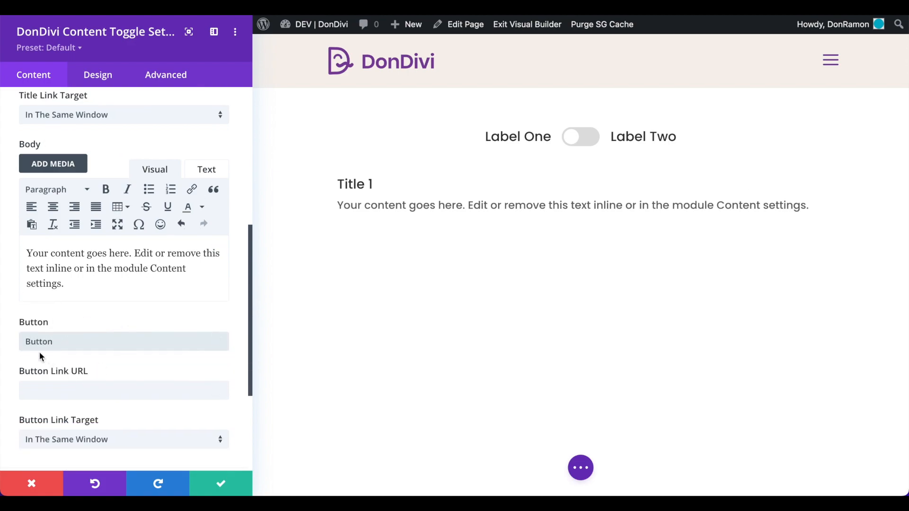
left_click(39, 389)
type("#")
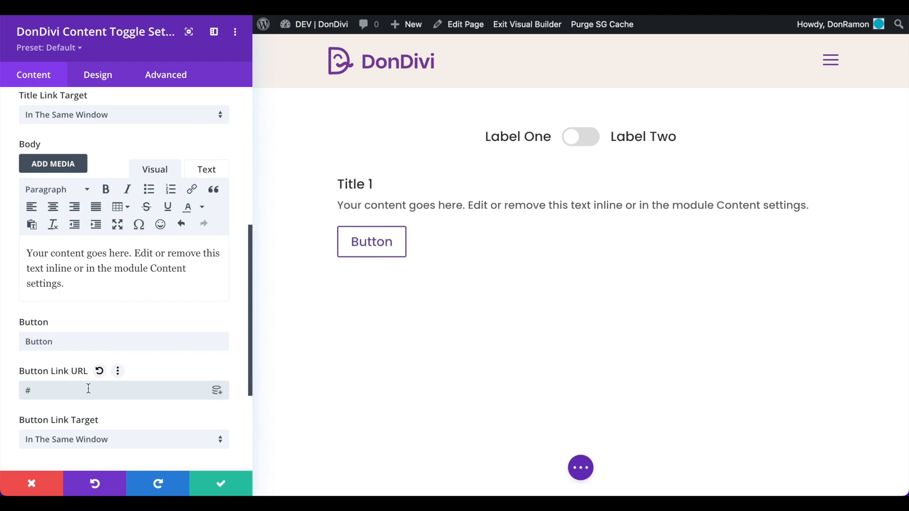
Add an icon to Content One, searching the icons for "face" and choosing the outlined grinning face.
scroll(40, 395, "up", 5)
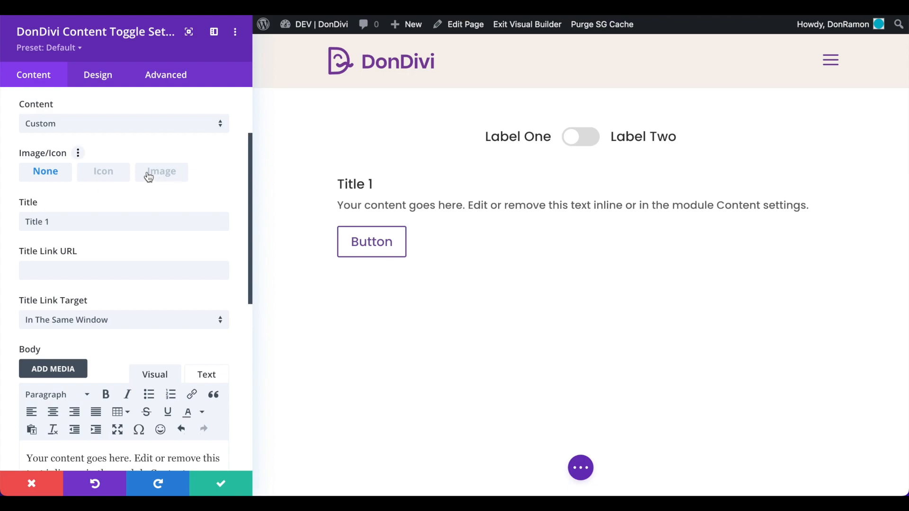
left_click(100, 178)
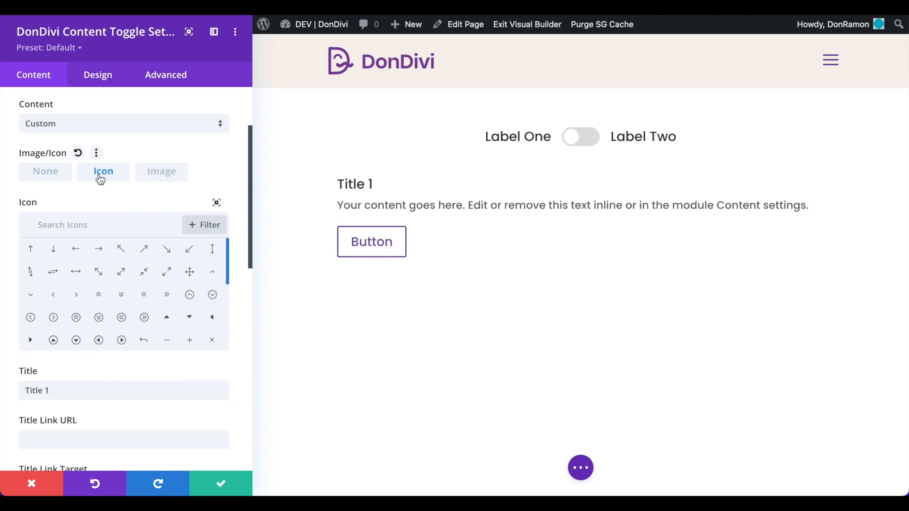
left_click(49, 229)
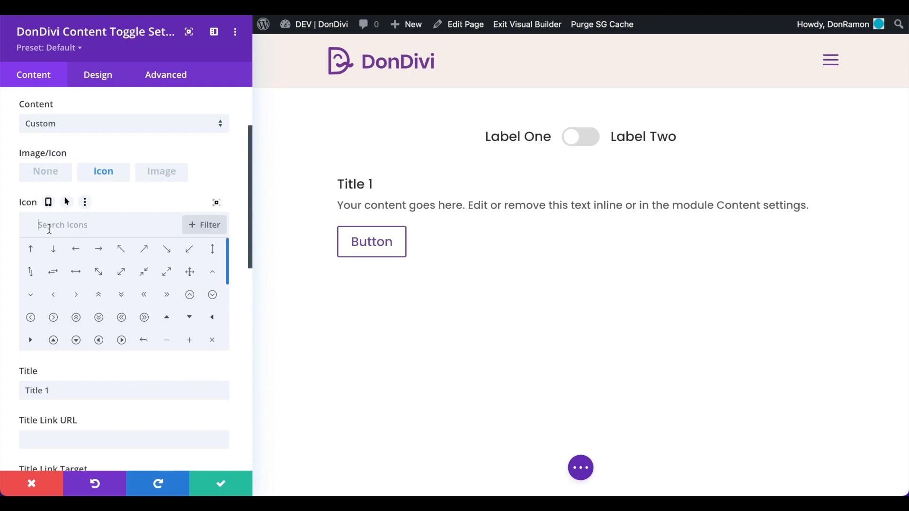
type("face")
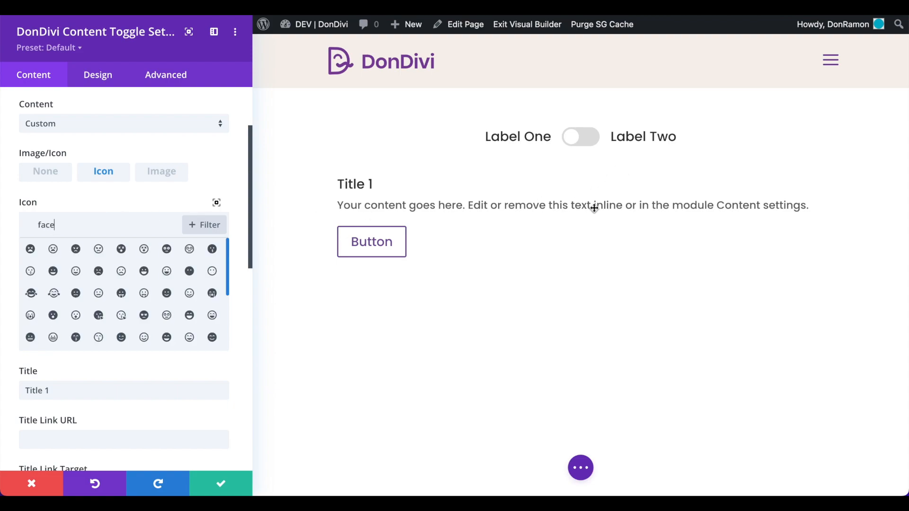
left_click(171, 272)
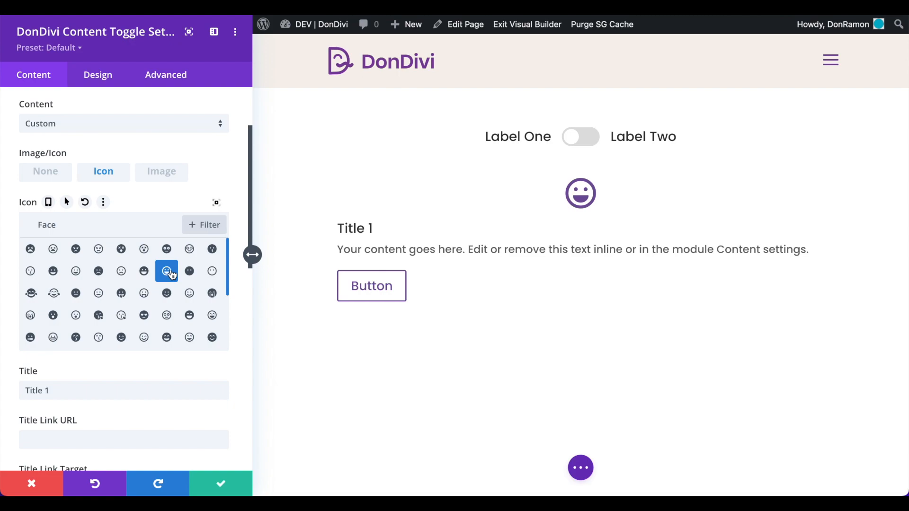
Try an image in place of the Content One icon, review it on the page, and return to the icon option.
left_click(162, 172)
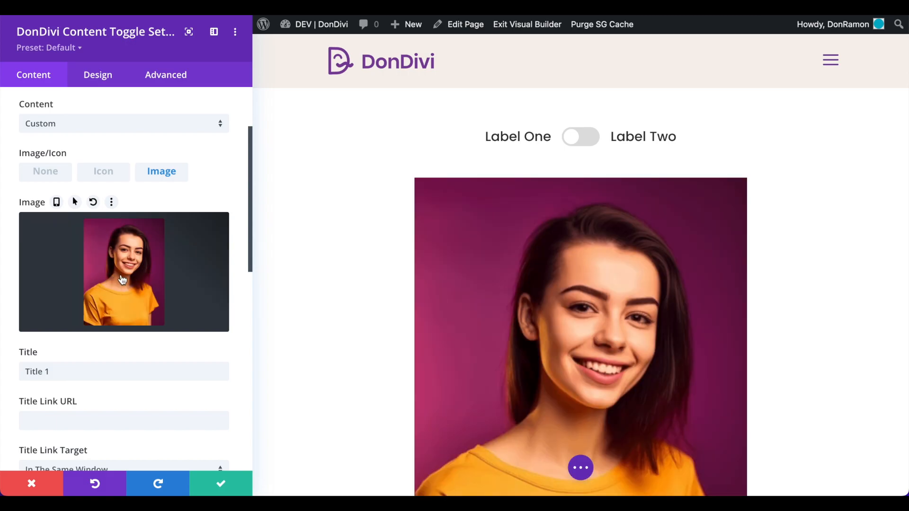
scroll(334, 276, "down", 7)
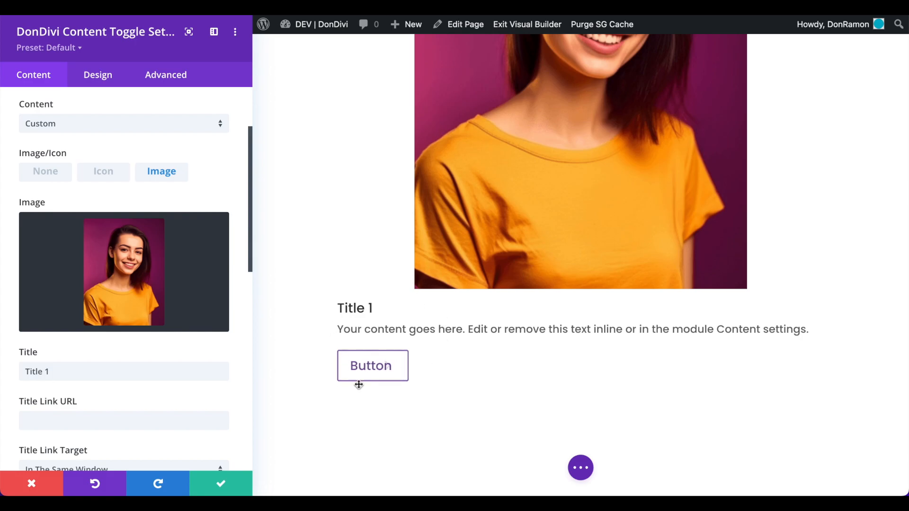
scroll(284, 294, "up", 7)
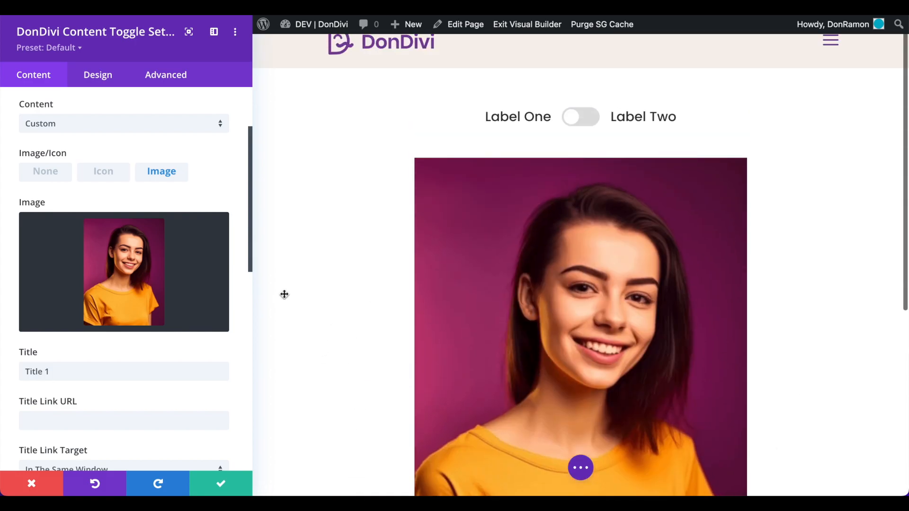
mouse_move(153, 224)
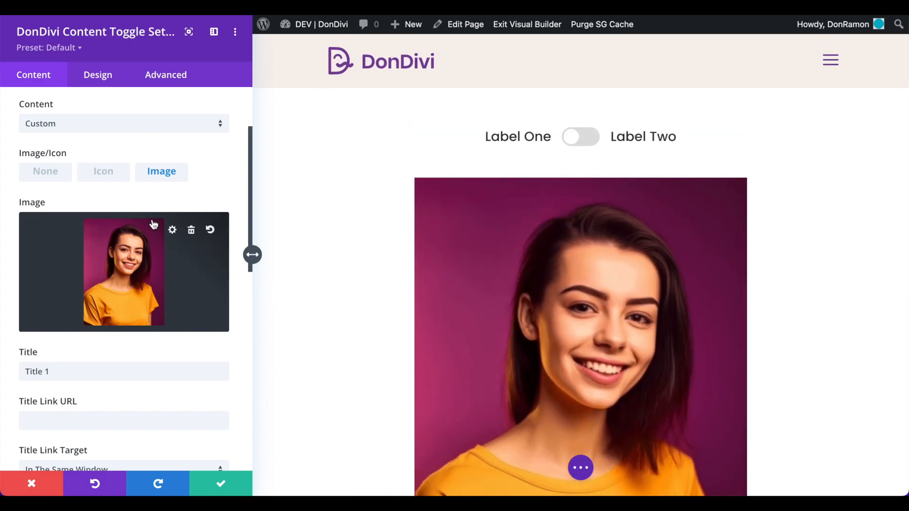
left_click(115, 176)
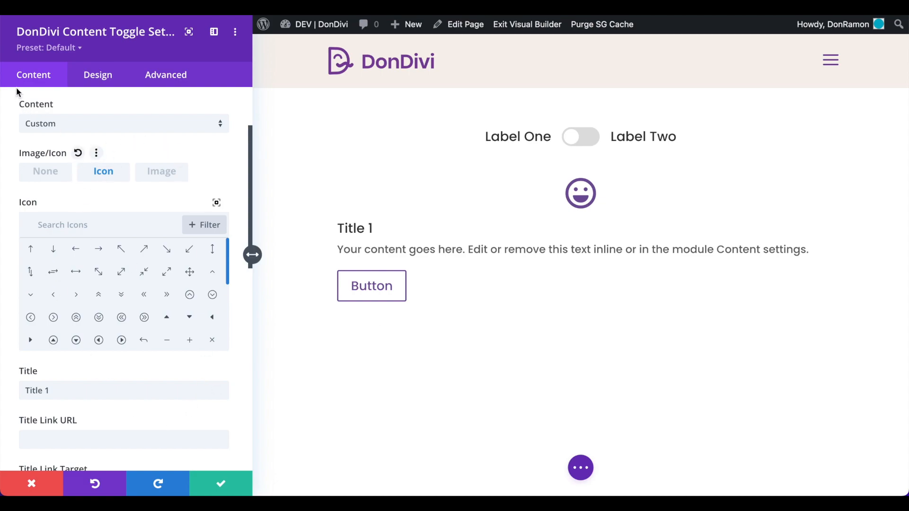
Look through the module's design option groups and open the Switcher settings.
left_click(97, 77)
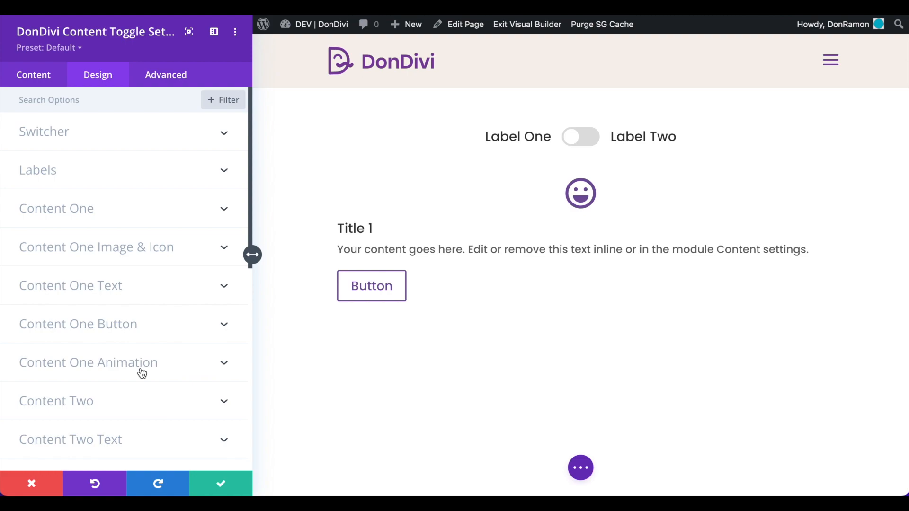
scroll(142, 374, "down", 5)
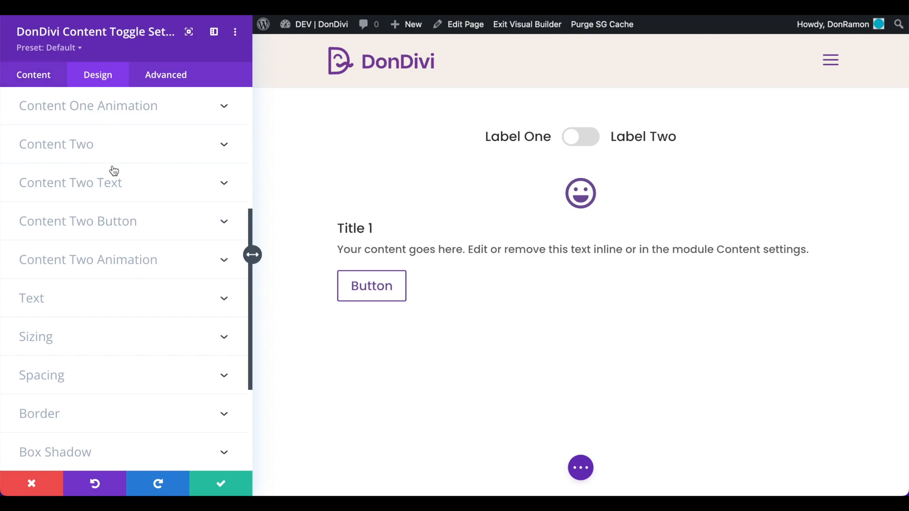
scroll(112, 171, "up", 5)
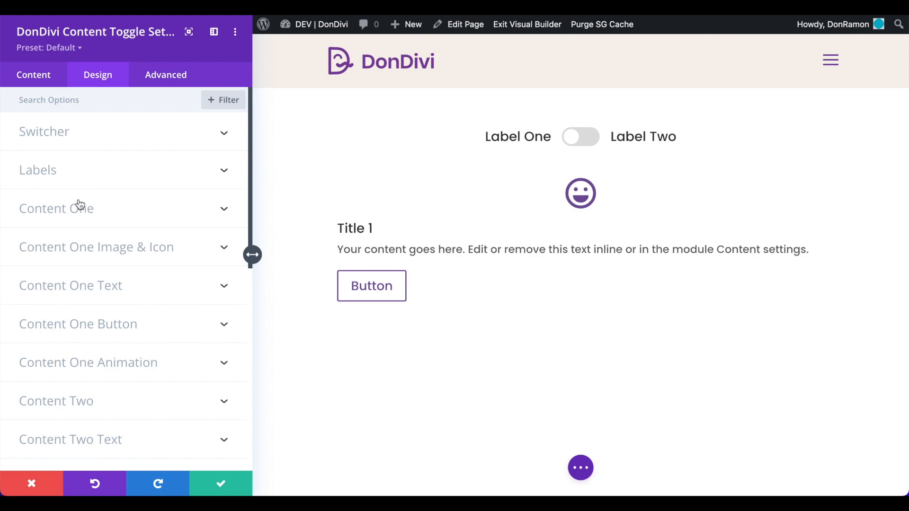
left_click(82, 139)
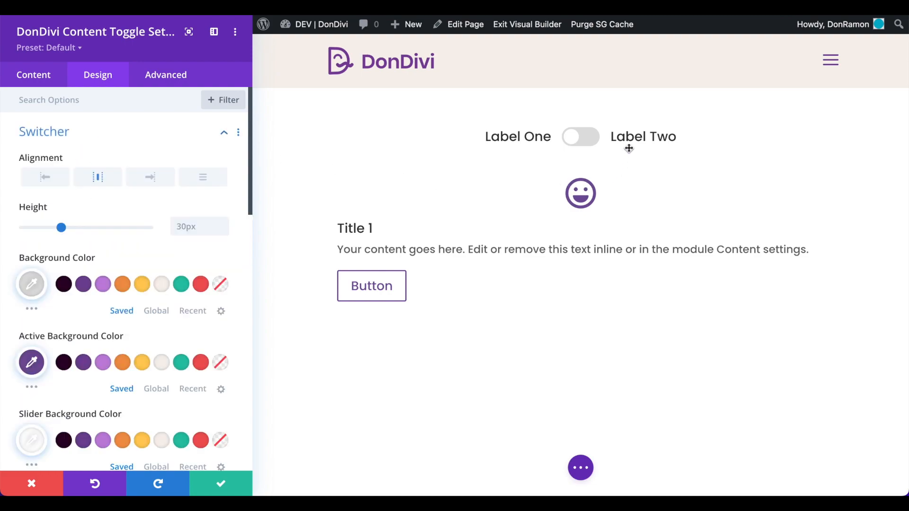
Try left and right switcher alignment and a 59px height, restoring centre alignment and the default height.
left_click(54, 181)
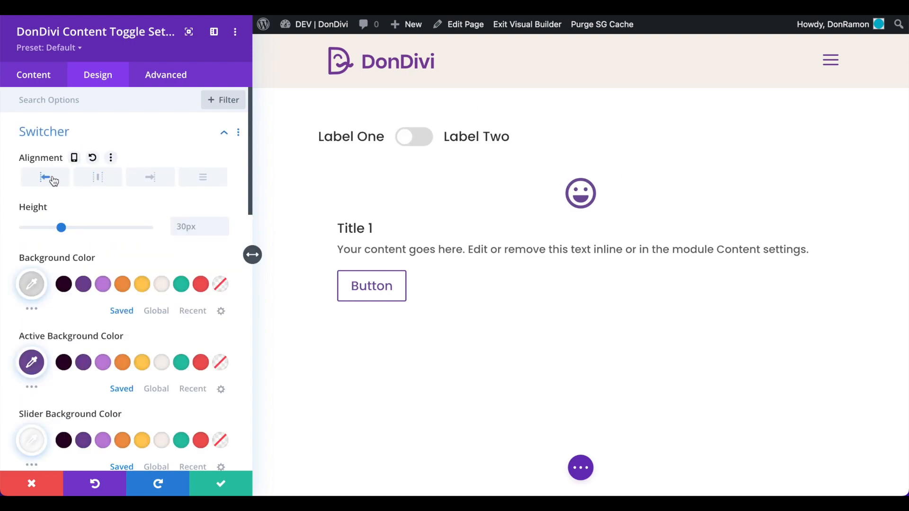
left_click(147, 185)
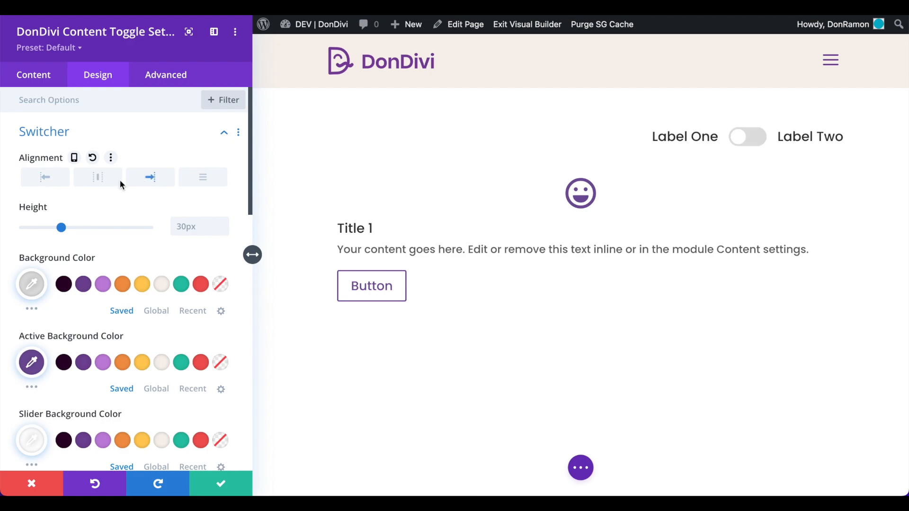
left_click(101, 183)
left_click_drag(61, 228, 98, 229)
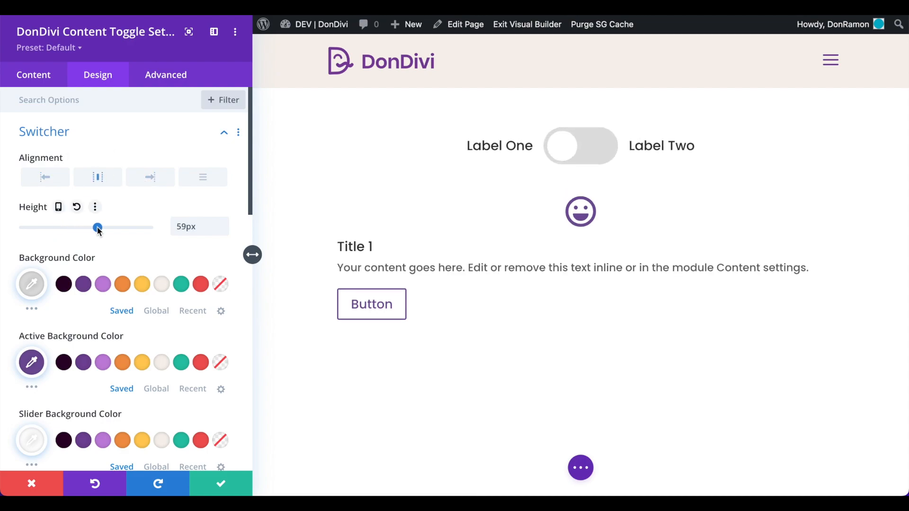
left_click(77, 207)
Set the switcher's background color to dark purple and its active background color to yellow #ffcb58, previewing the Label Two state.
scroll(78, 206, "down", 3)
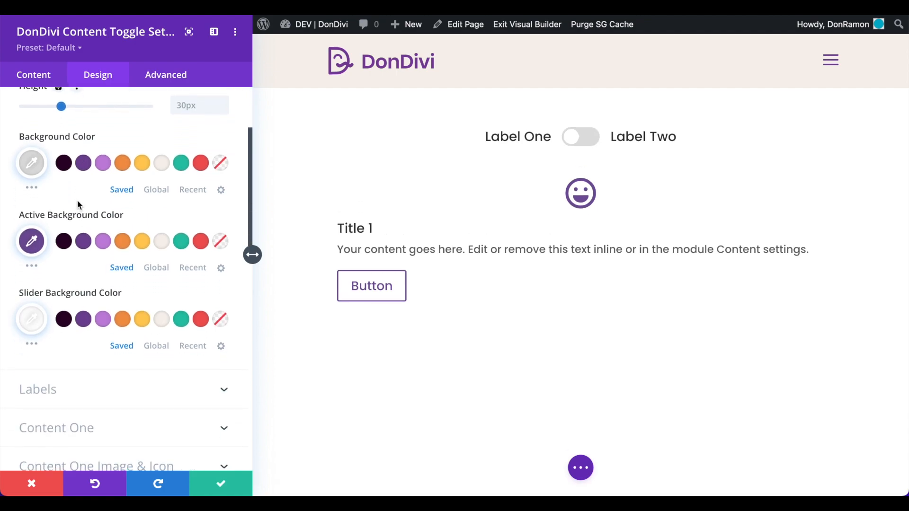
left_click(83, 164)
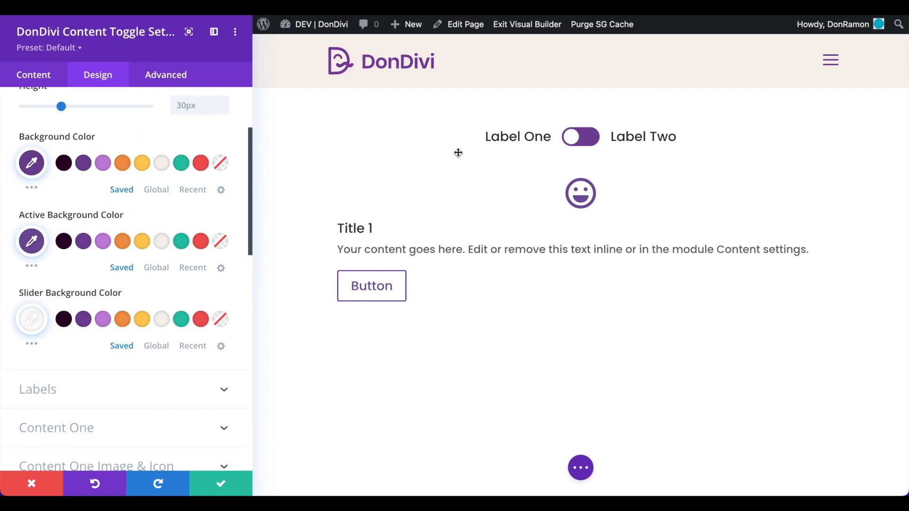
left_click(653, 137)
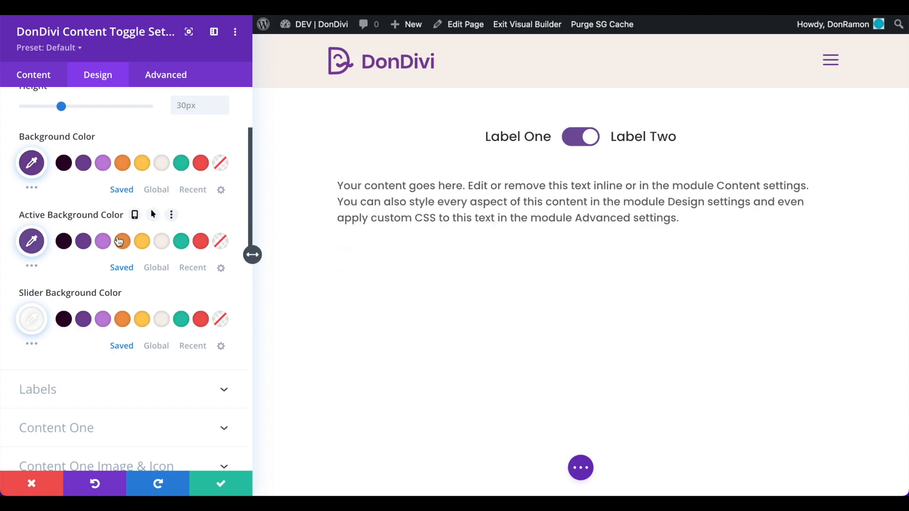
left_click(143, 242)
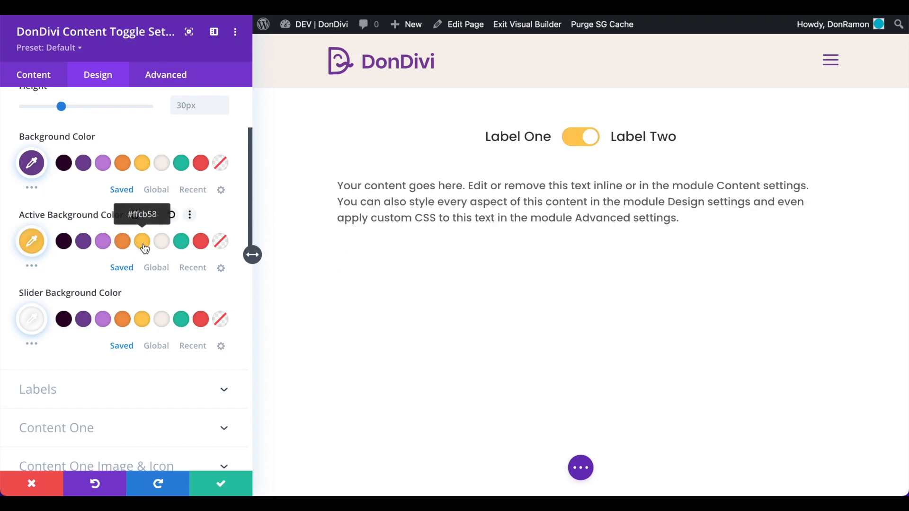
Try green as the switcher's slider background color and reset it to the default.
scroll(145, 248, "down", 1)
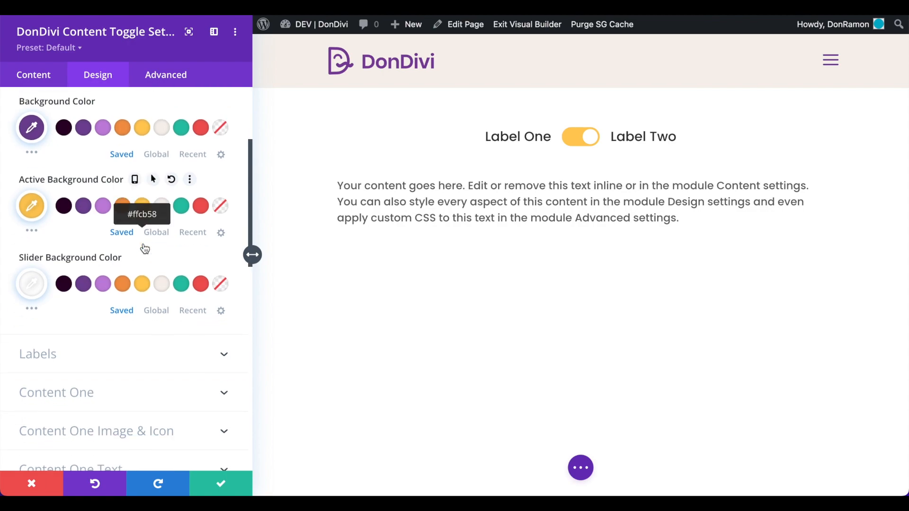
left_click(180, 277)
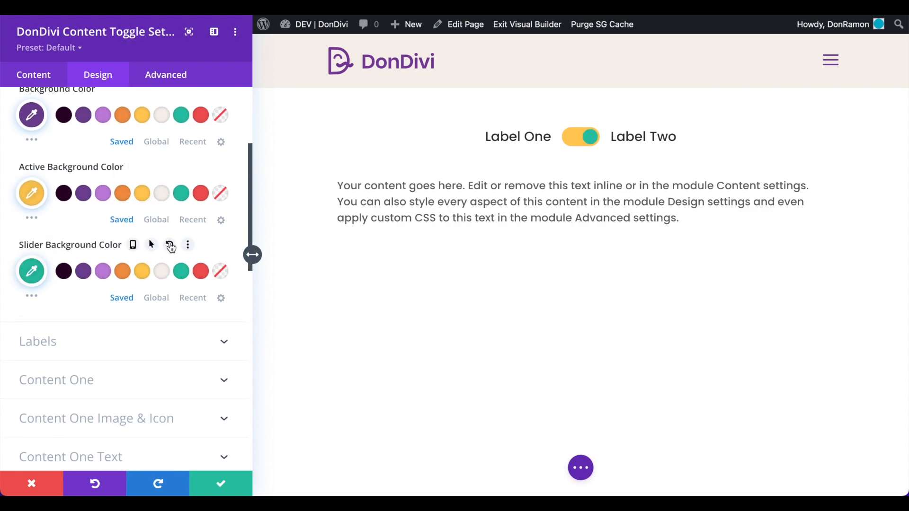
left_click(171, 246)
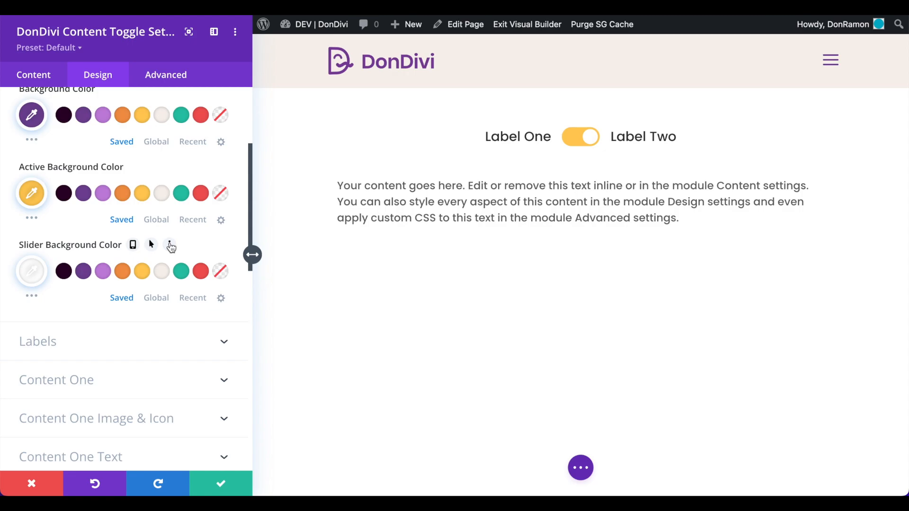
Set the label font weight to Bold for both Label One and Label Two.
scroll(171, 247, "down", 4)
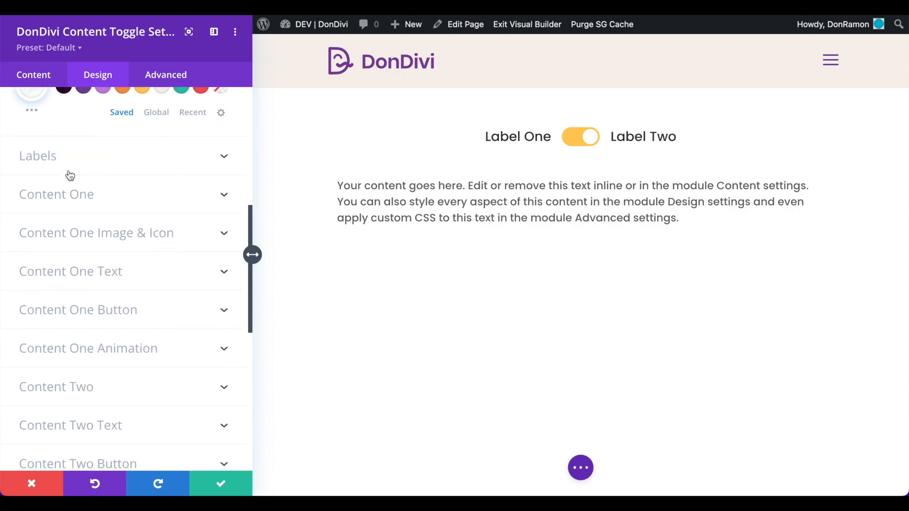
left_click(55, 163)
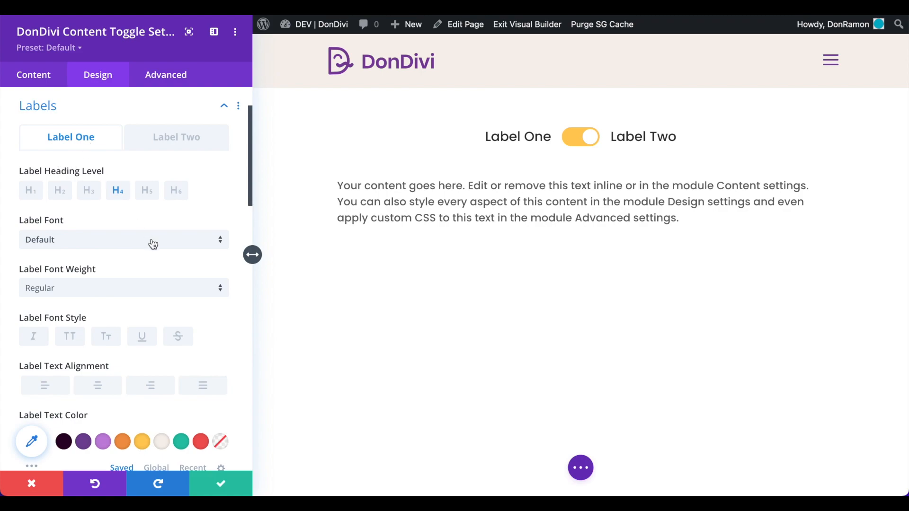
scroll(144, 244, "down", 1)
left_click(95, 281)
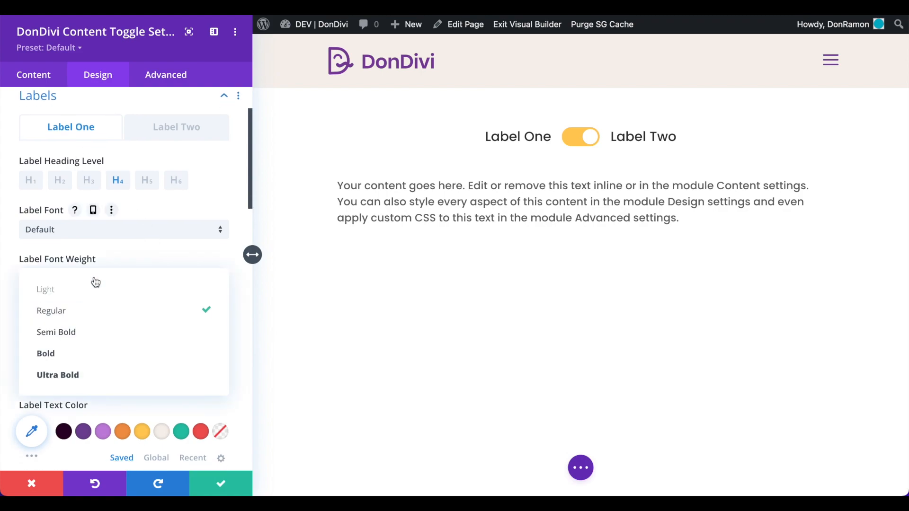
left_click(86, 356)
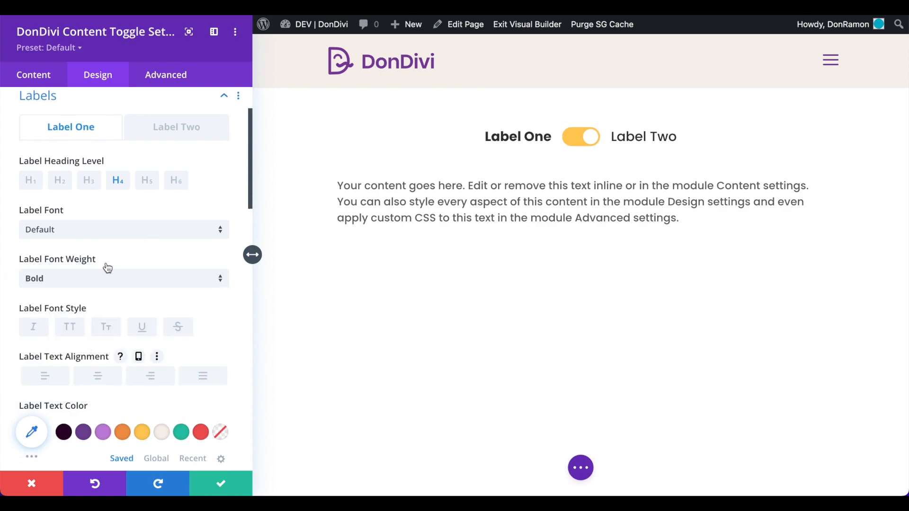
left_click(185, 126)
left_click(93, 277)
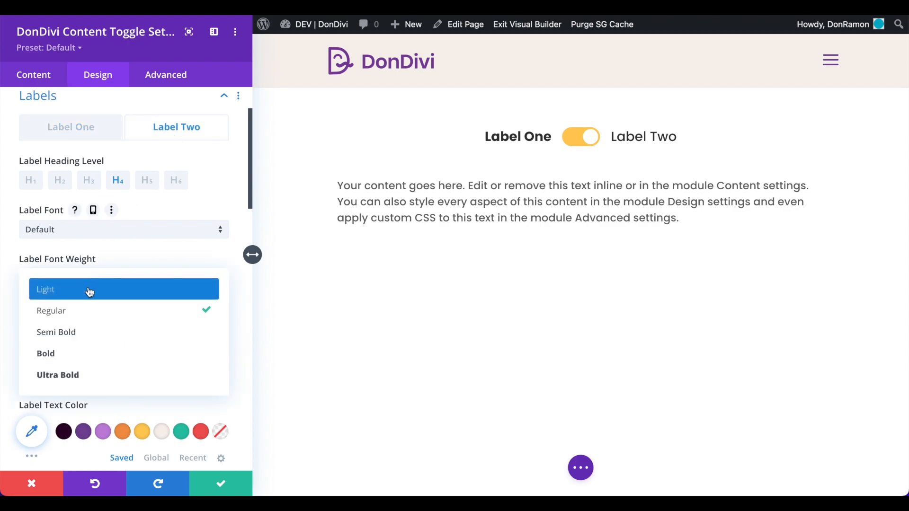
left_click(83, 354)
Give Label One the dark text color #2d0029 and a red text color for its hover state.
left_click(89, 135)
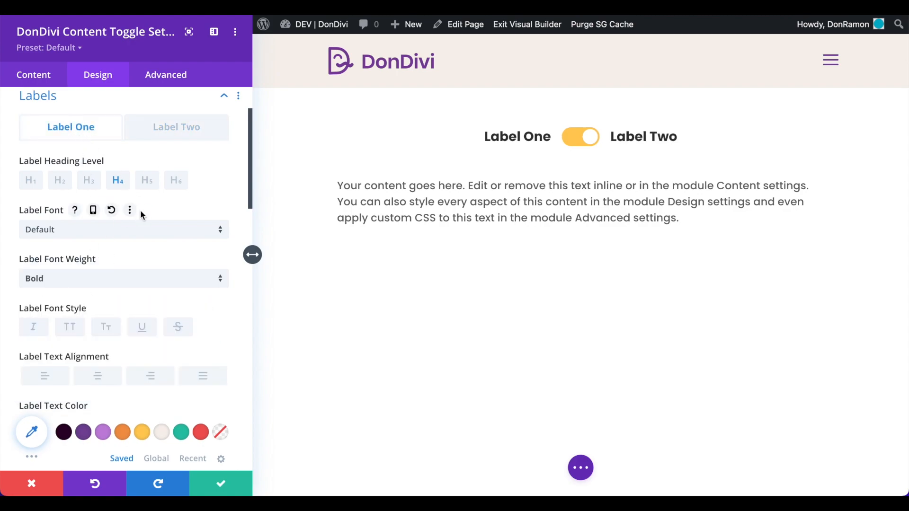
scroll(140, 213, "down", 5)
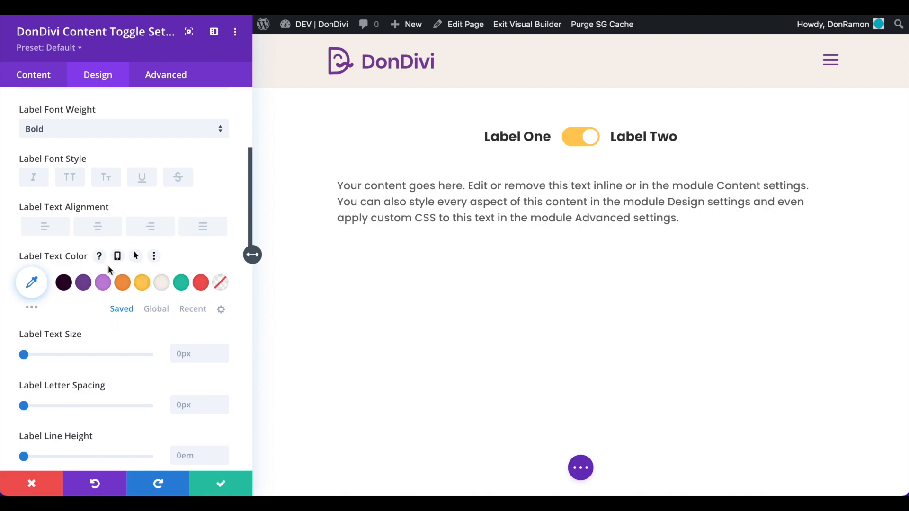
left_click(135, 257)
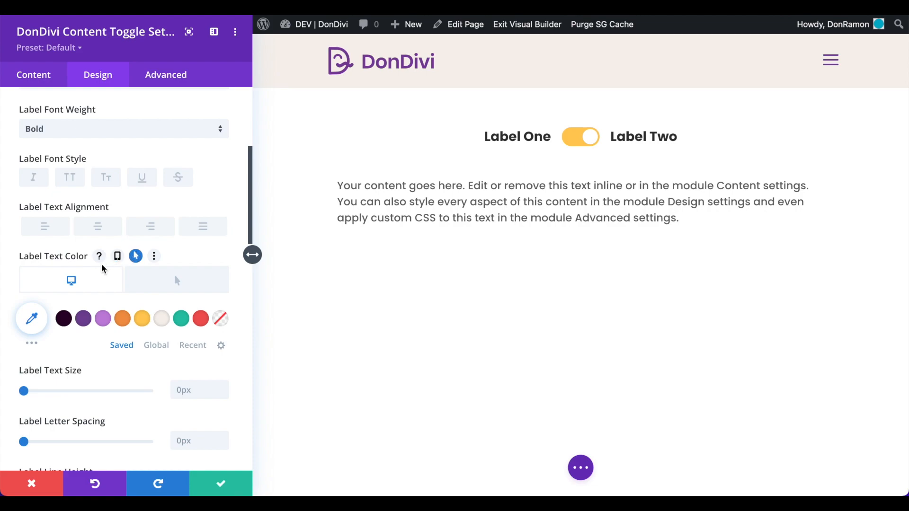
left_click(63, 321)
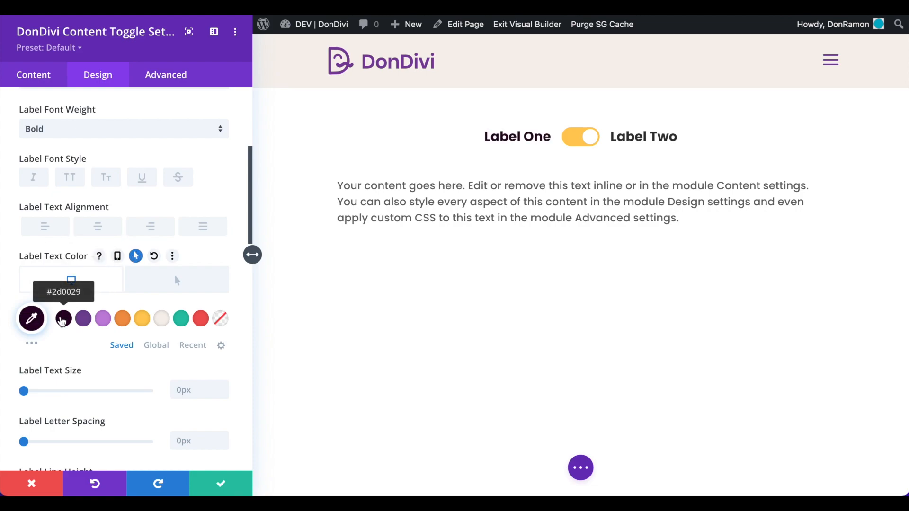
left_click(175, 282)
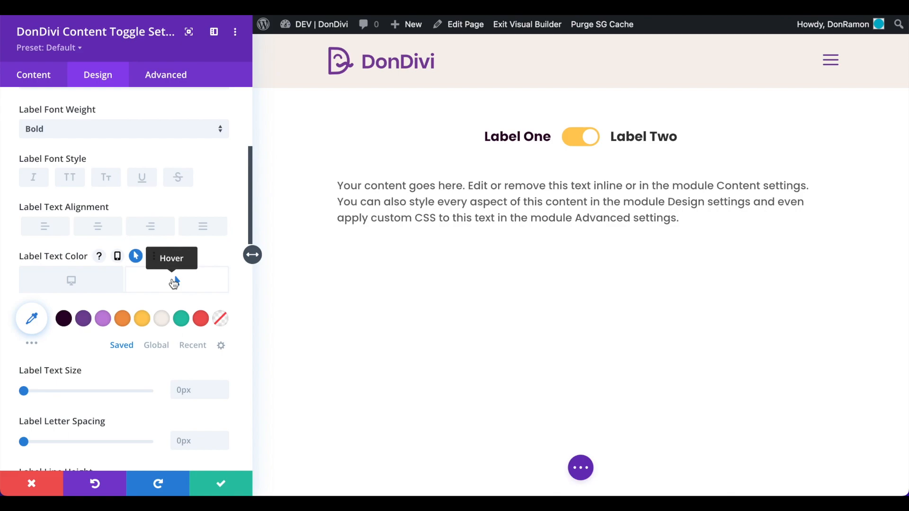
left_click(201, 319)
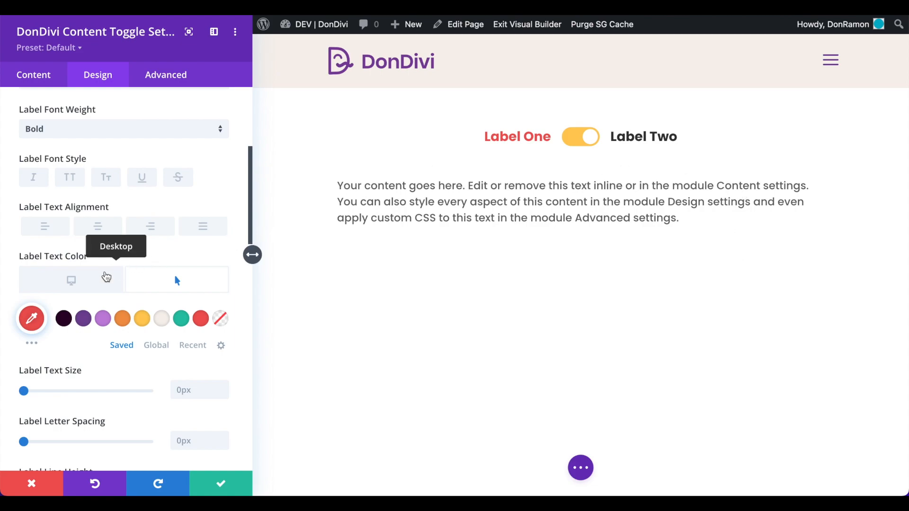
left_click(95, 282)
Give Label Two the same dark #2d0029 text color and a red hover text color.
scroll(94, 281, "up", 5)
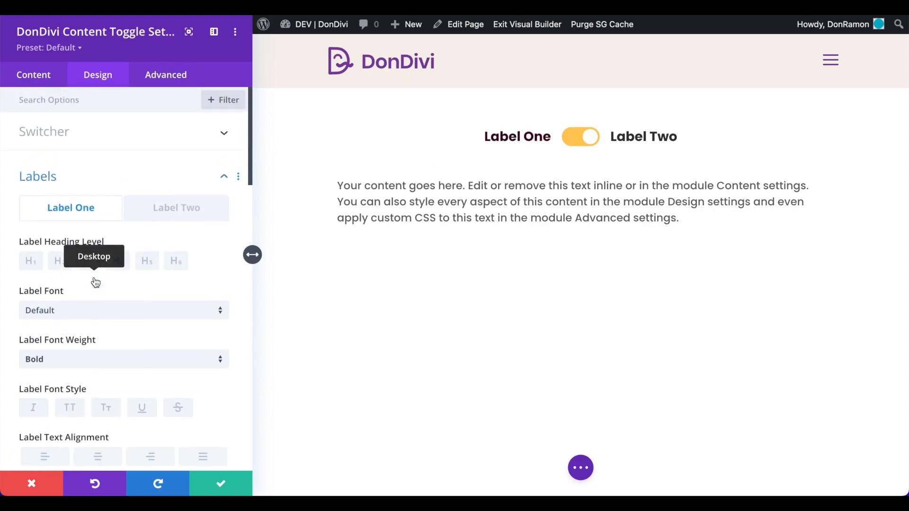
left_click(184, 223)
scroll(183, 223, "down", 5)
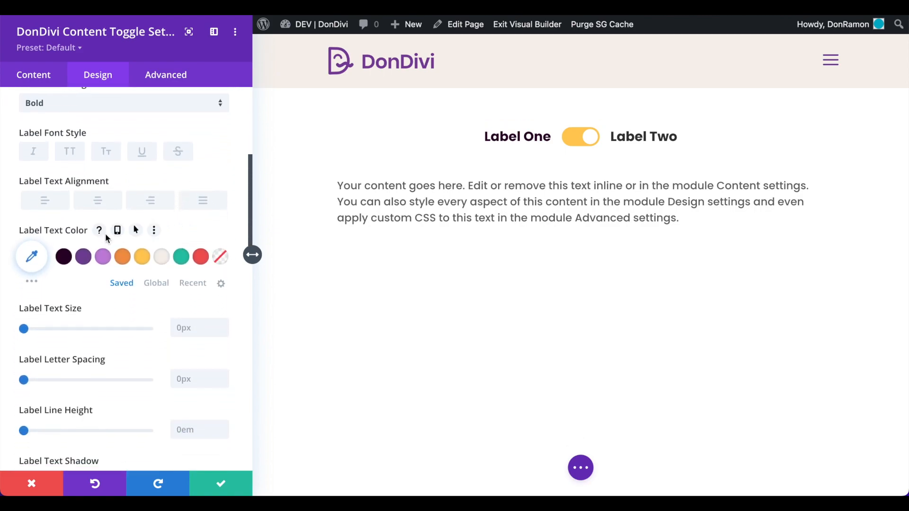
left_click(136, 230)
left_click(64, 293)
left_click(176, 257)
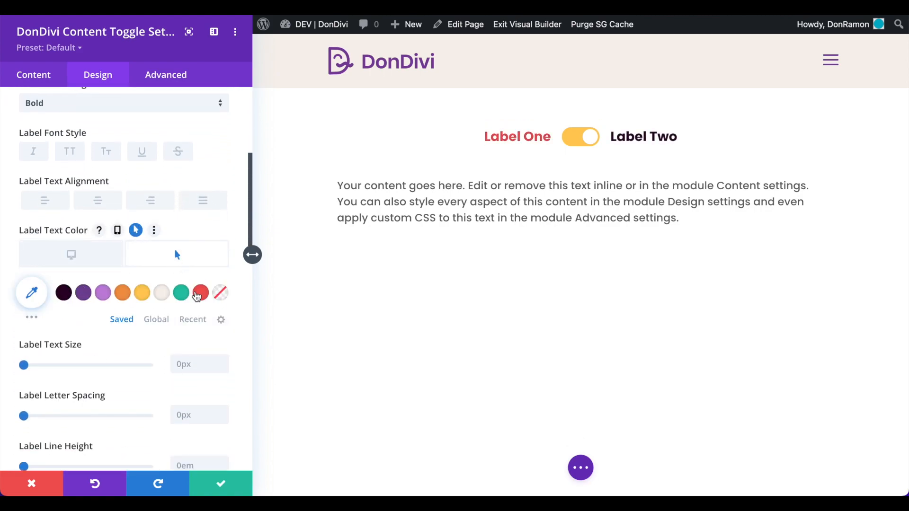
left_click(201, 293)
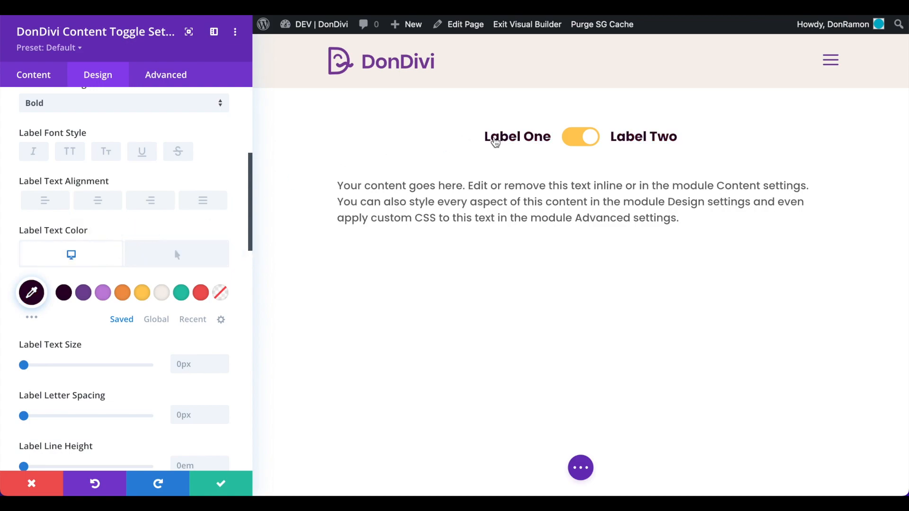
Switch the preview to Content One and give its container a yellow background color and linked rounded corners.
left_click(493, 140)
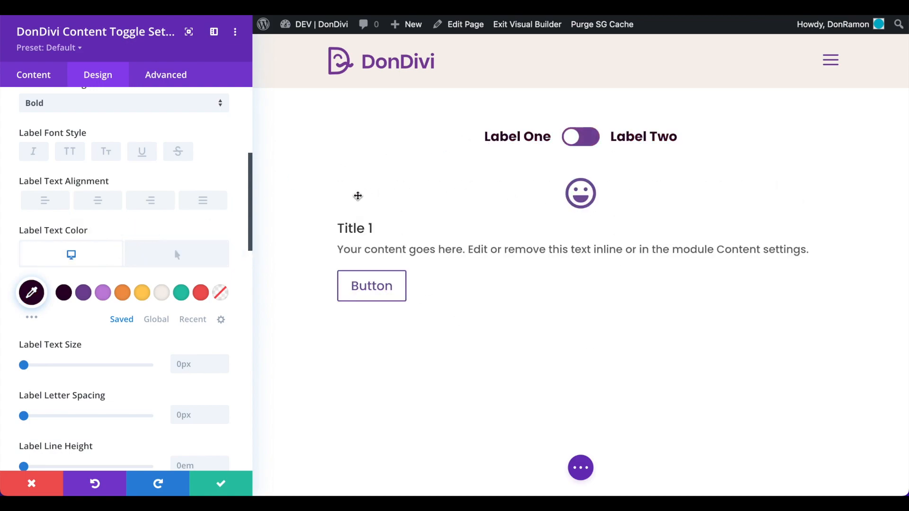
scroll(222, 241, "down", 3)
scroll(221, 242, "down", 6)
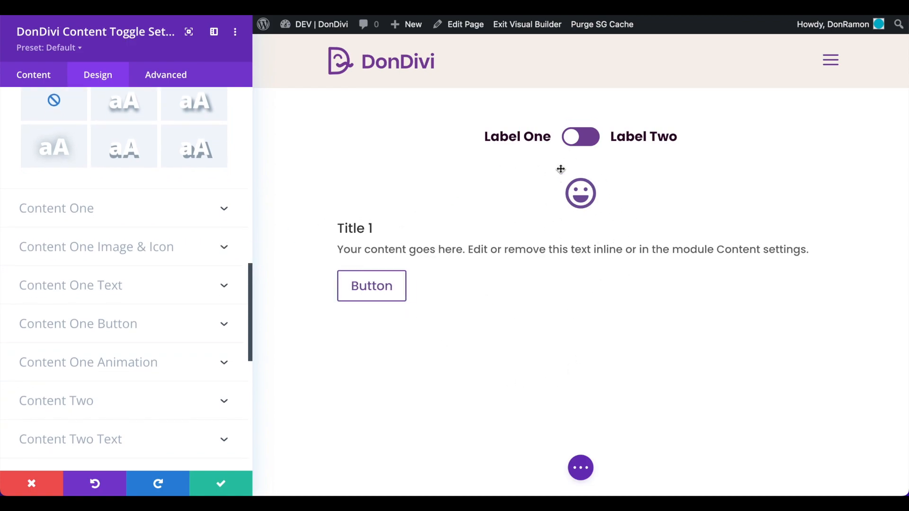
left_click(84, 212)
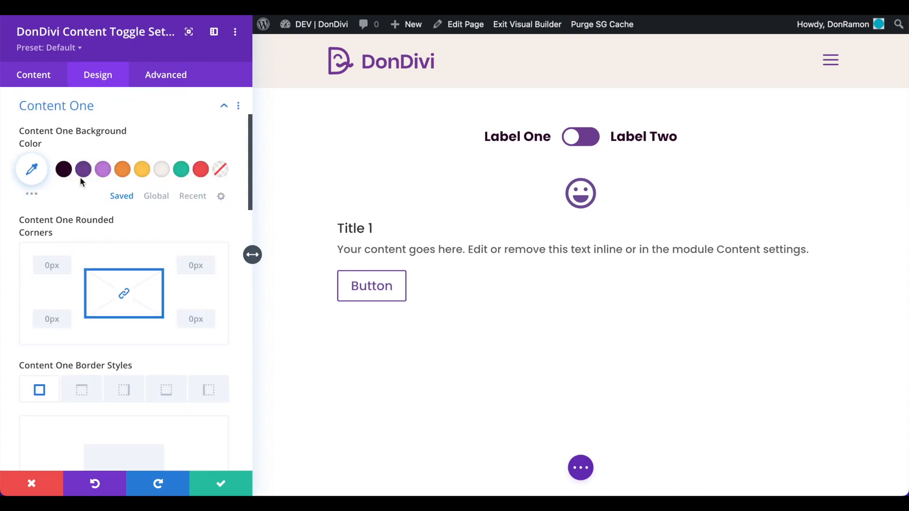
left_click(143, 172)
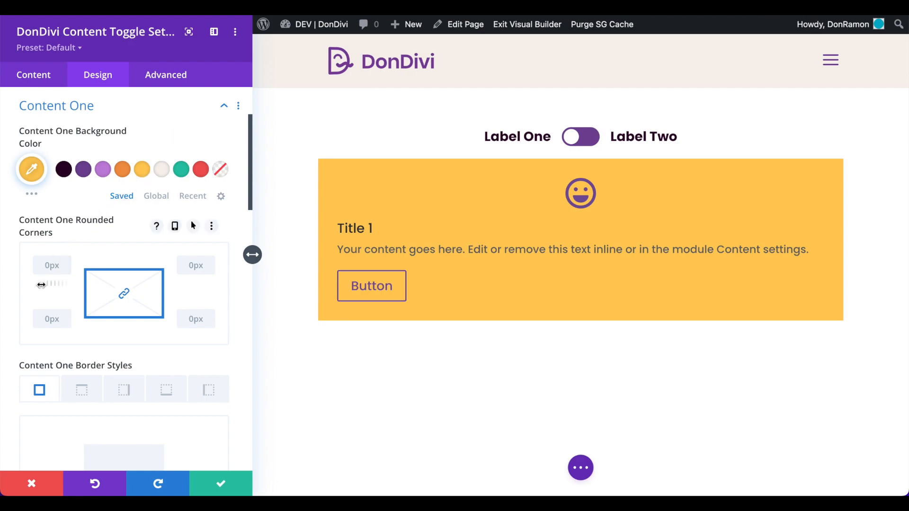
left_click_drag(41, 285, 47, 284)
Link Content One's left and right padding and set both to 73px.
scroll(47, 283, "down", 6)
scroll(50, 282, "down", 6)
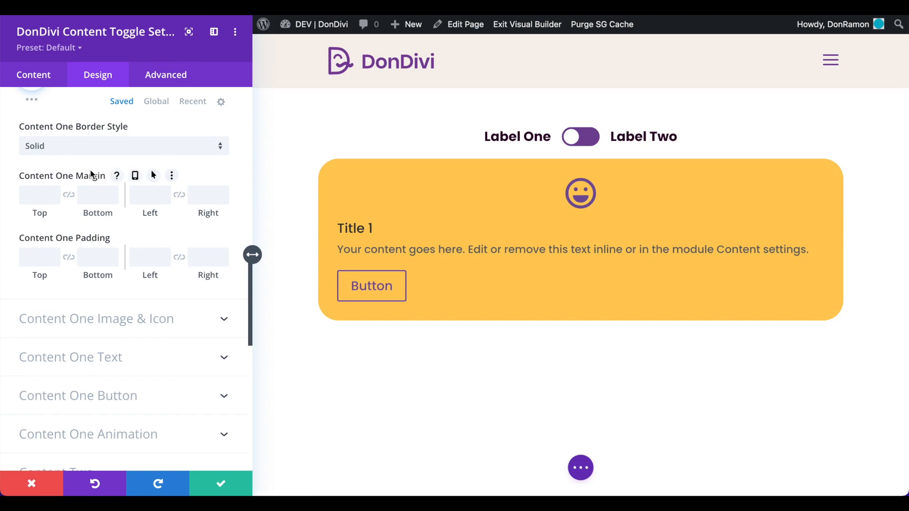
left_click(178, 259)
left_click_drag(150, 277, 526, 290)
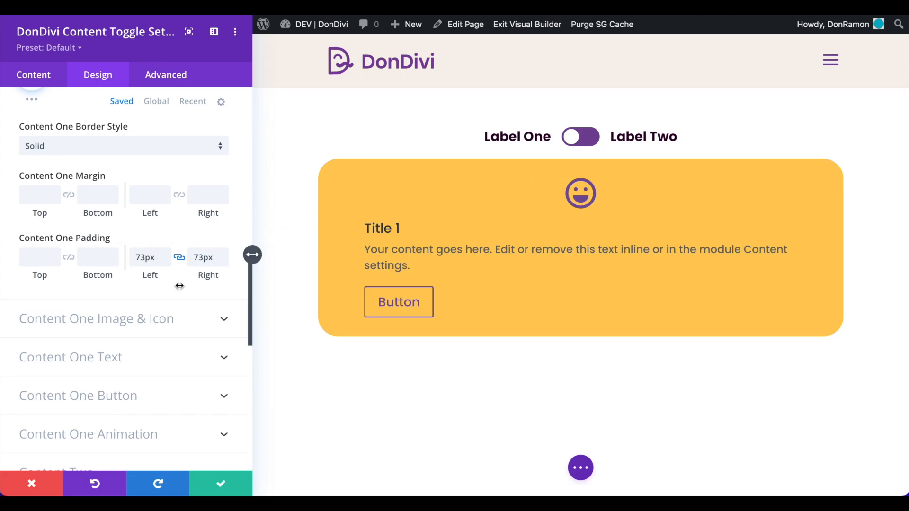
Set Content One's icon width to 77px and try the left and right alignments before returning it to centered.
left_click(154, 321)
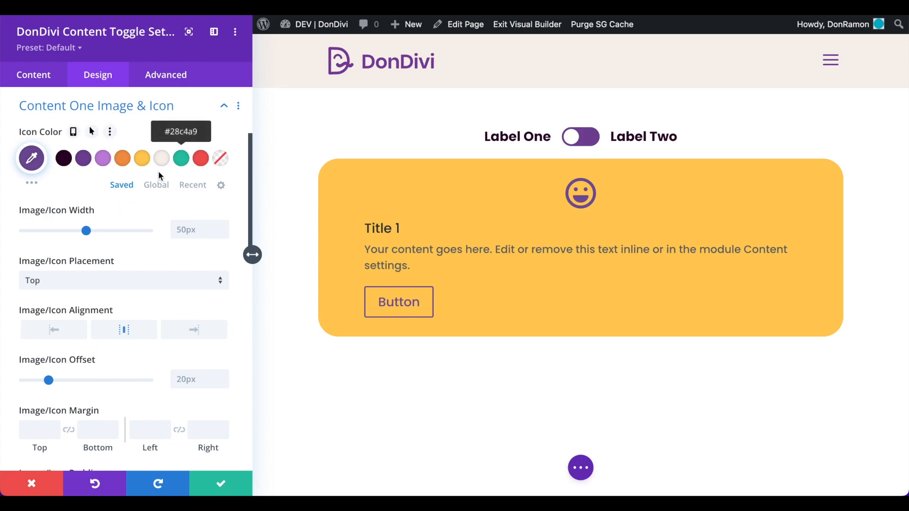
left_click_drag(86, 230, 120, 231)
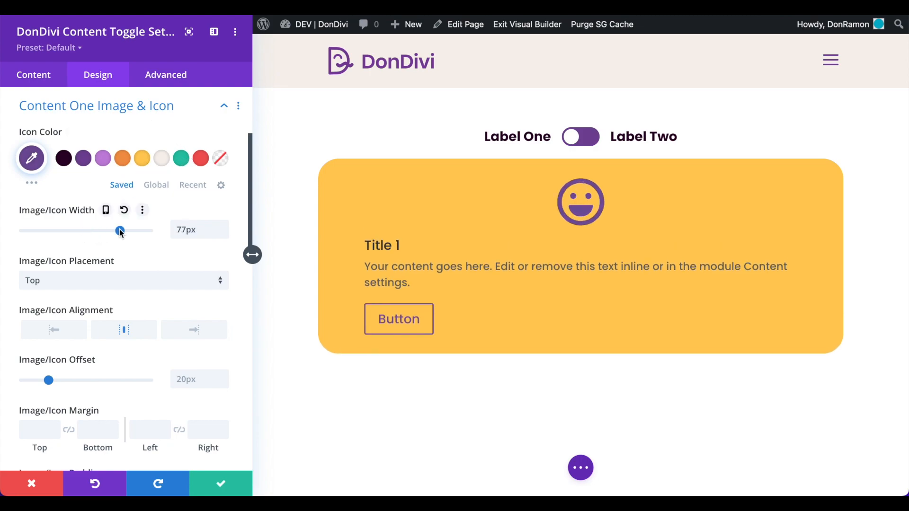
left_click(52, 331)
left_click(187, 335)
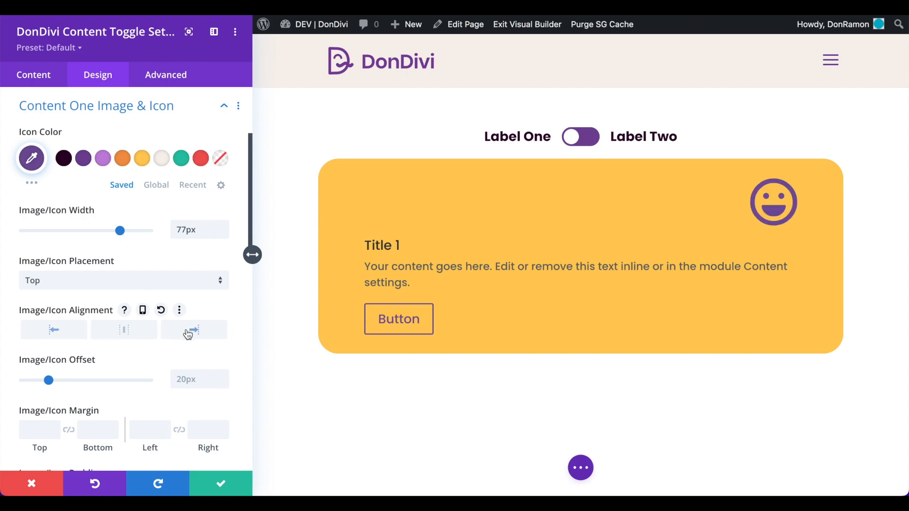
left_click(120, 333)
Place Content One's icon to the left of the text and try other vertical alignments before returning it to Top.
left_click(94, 289)
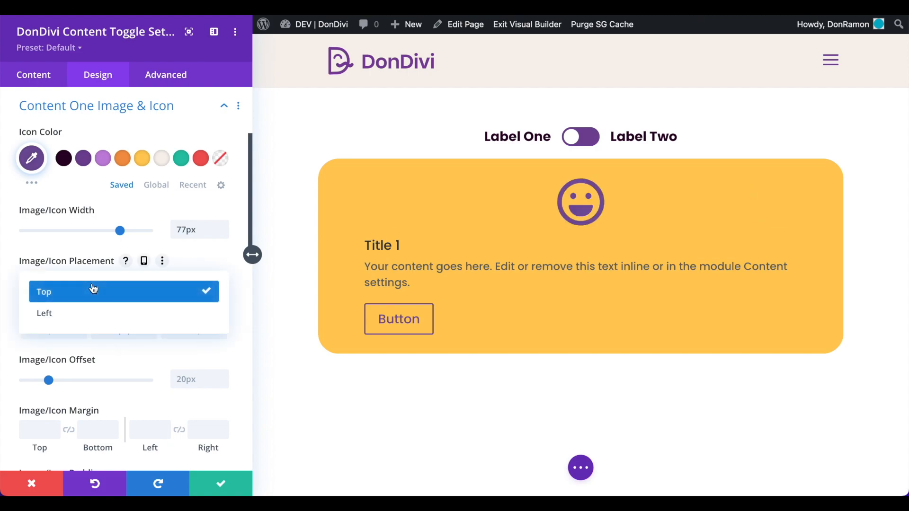
left_click(85, 312)
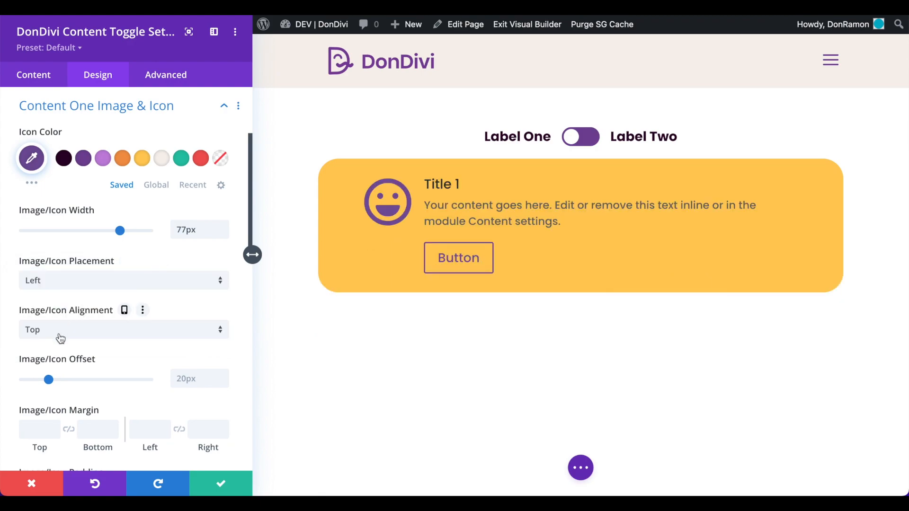
left_click(79, 332)
left_click(77, 363)
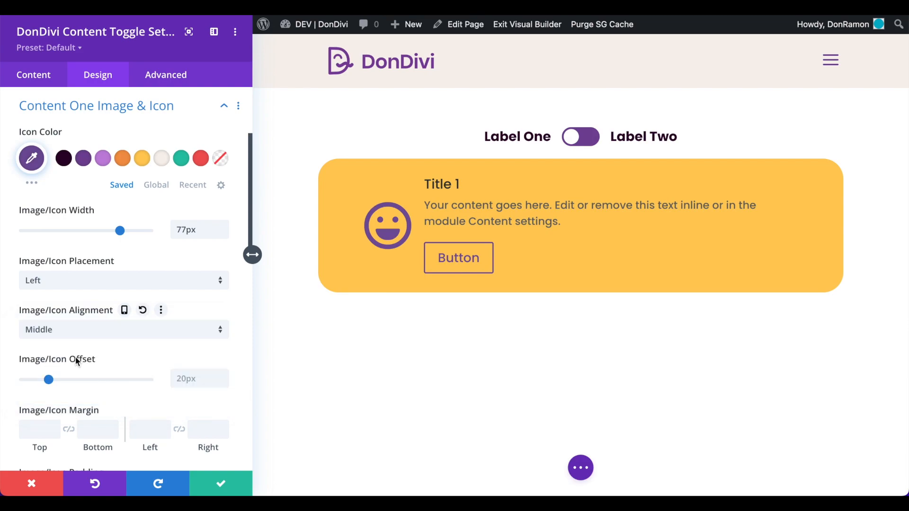
left_click(83, 329)
left_click(86, 383)
left_click(98, 336)
left_click(99, 338)
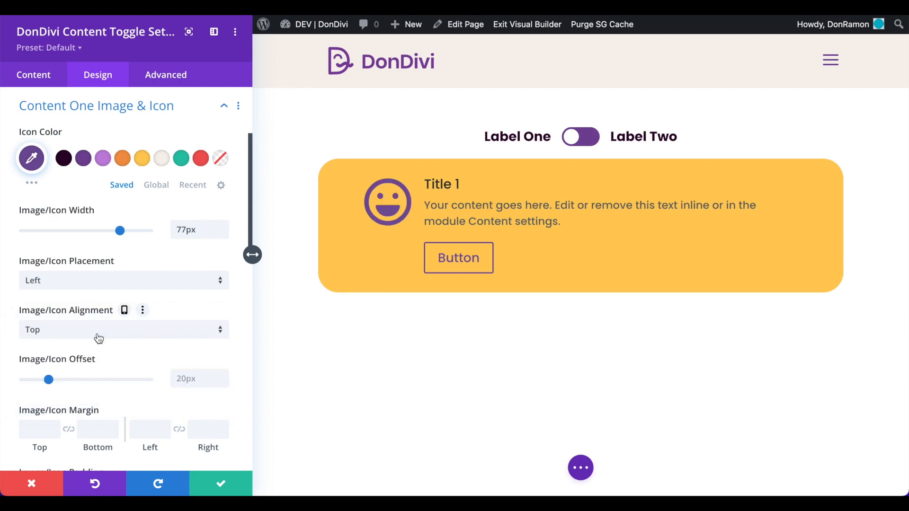
Set the offset between Content One's icon and its text to 46px.
scroll(99, 338, "down", 2)
left_click_drag(58, 313, 81, 309)
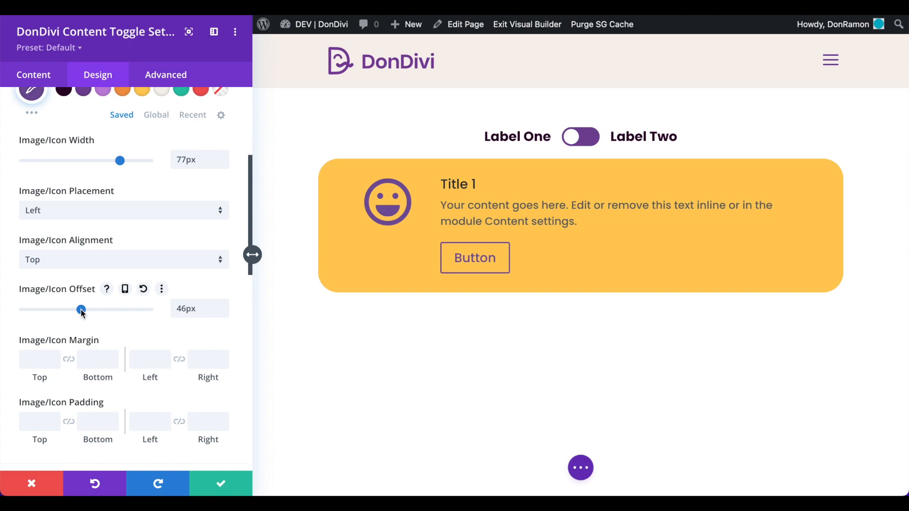
scroll(81, 308, "down", 4)
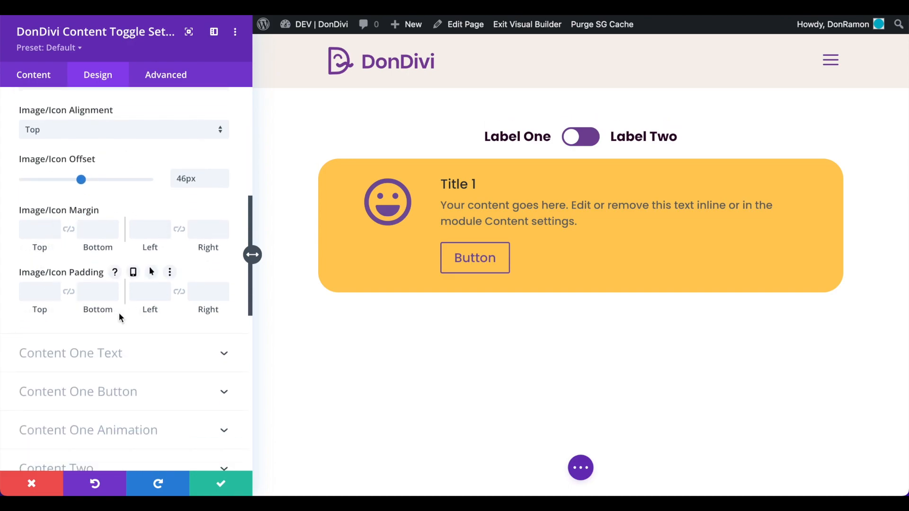
Reset all Content One Image & Icon styles to their defaults.
scroll(191, 221, "up", 6)
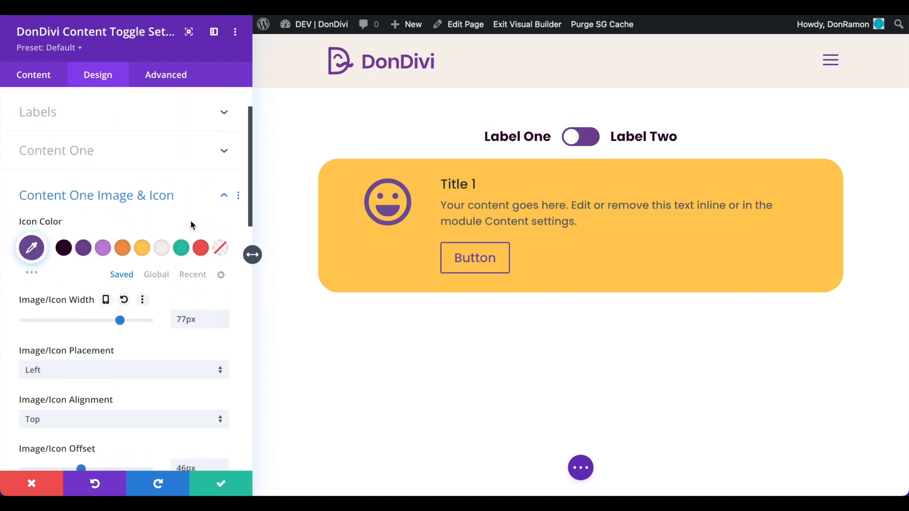
scroll(191, 222, "up", 1)
left_click(239, 216)
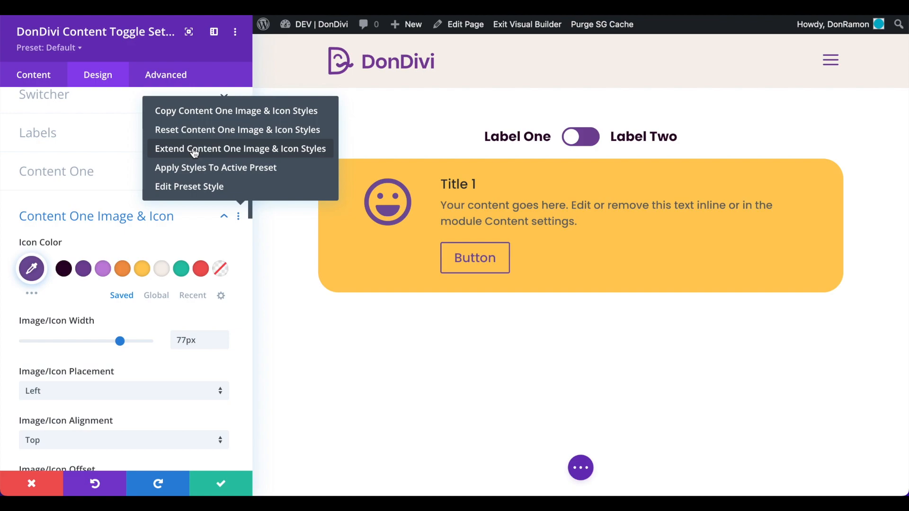
left_click(186, 130)
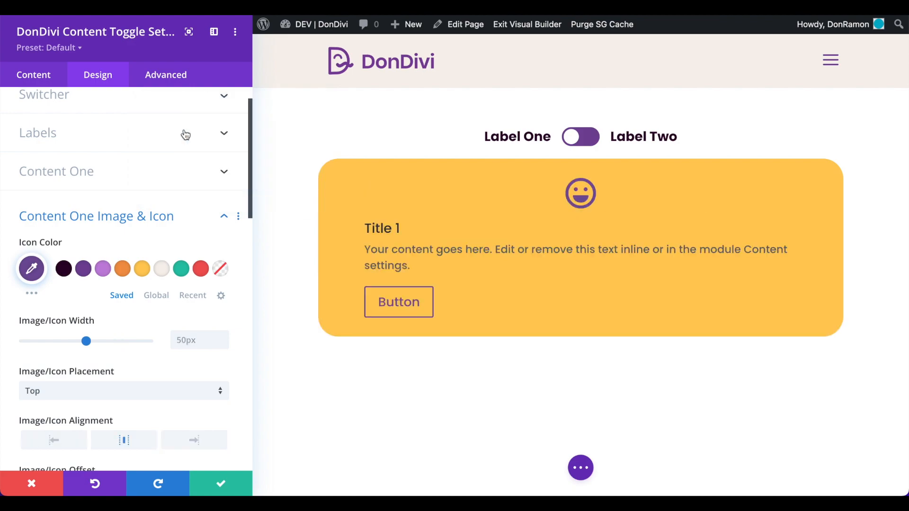
Switch Content One's visual element from an icon to an image and check the result in the page preview.
left_click(43, 75)
left_click(85, 100)
left_click(126, 136)
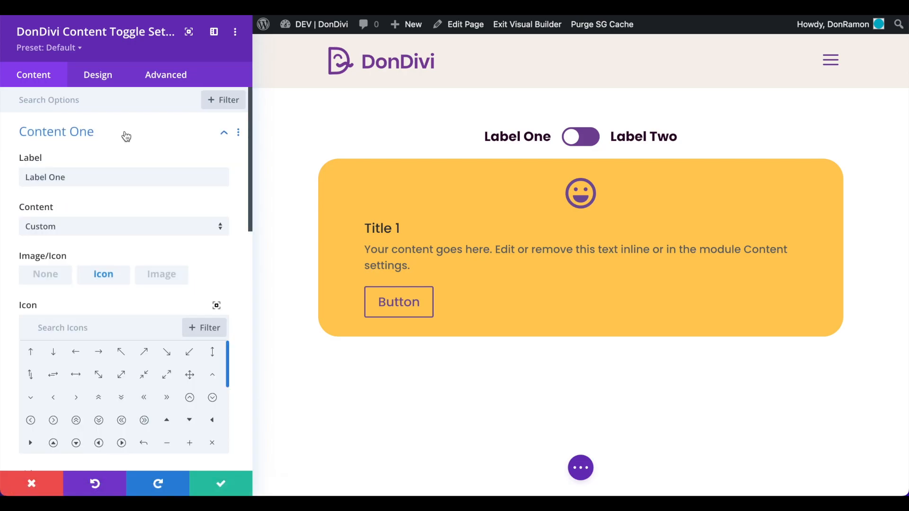
left_click(150, 273)
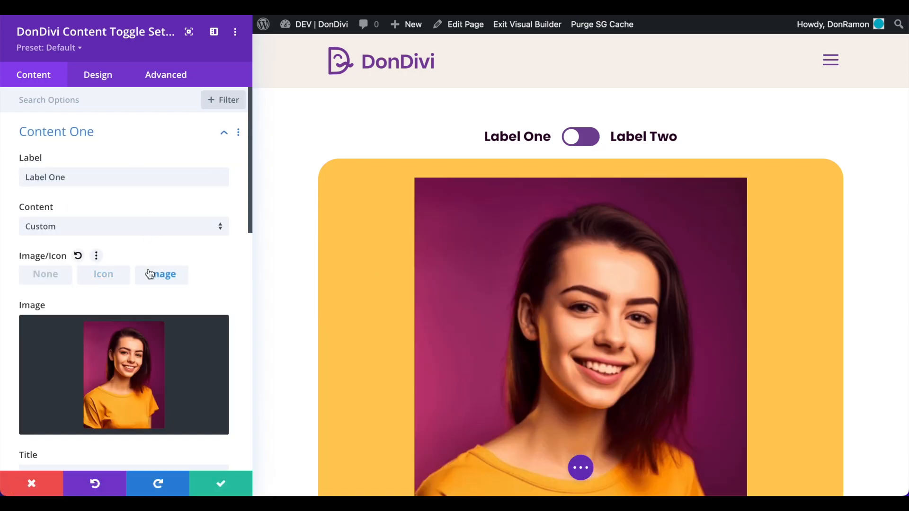
scroll(268, 252, "down", 5)
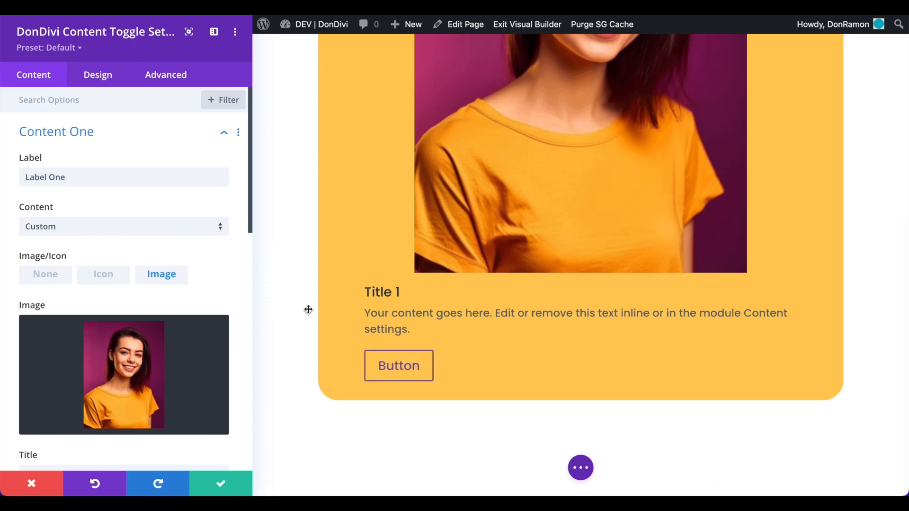
scroll(308, 310, "up", 5)
Try Content One image widths of 41% and 200px, and reset the width to its default.
left_click(108, 79)
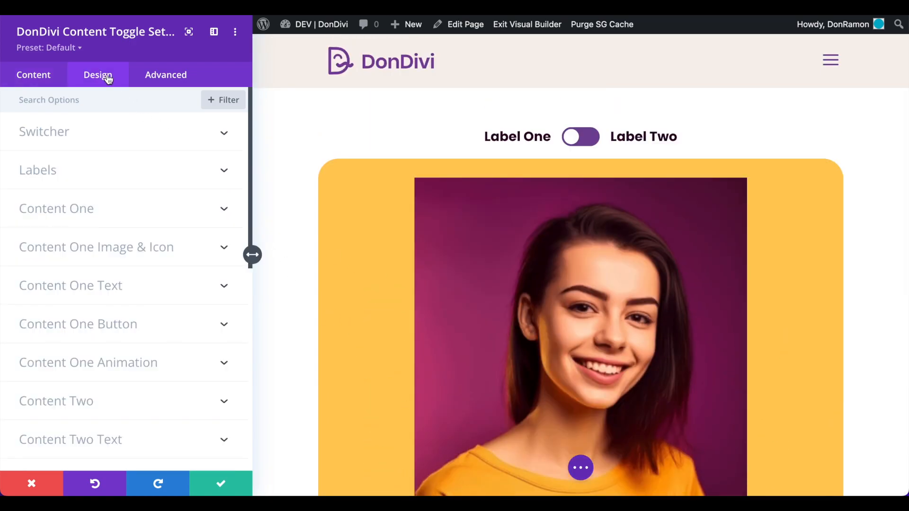
left_click(148, 258)
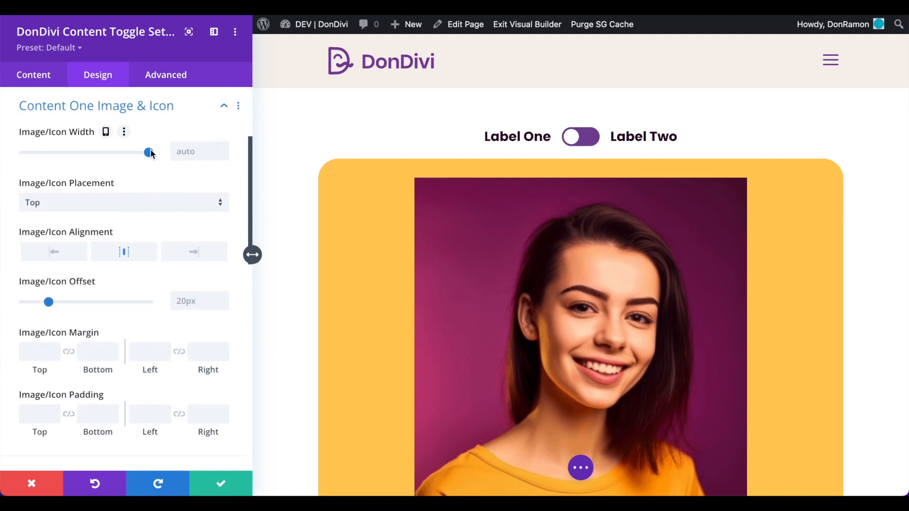
left_click_drag(149, 152, 75, 151)
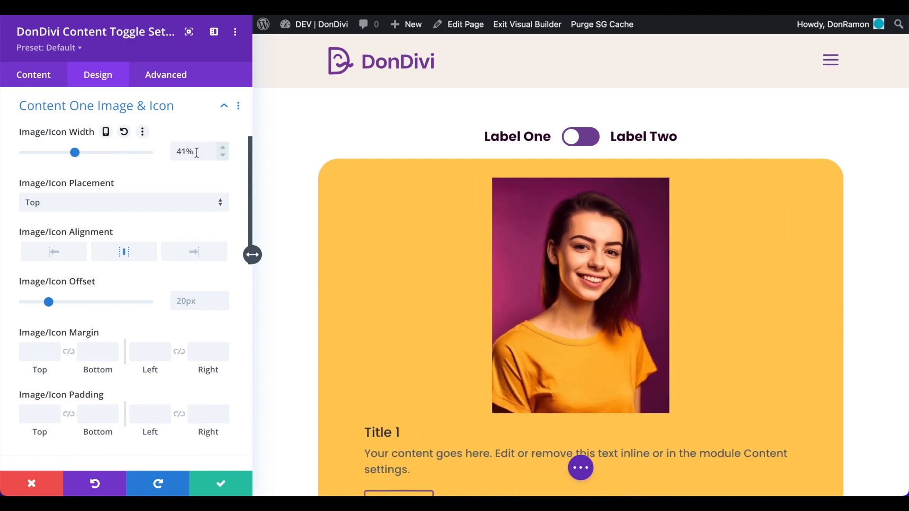
type("200px")
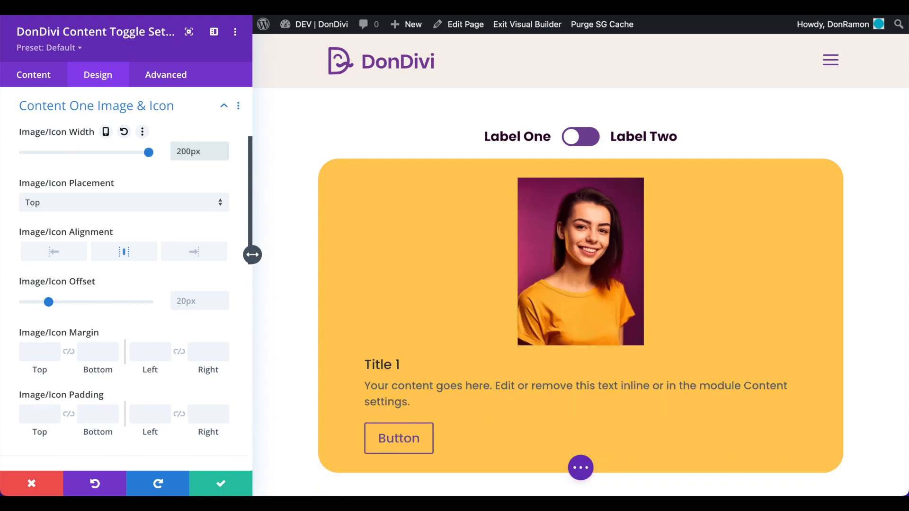
left_click(124, 131)
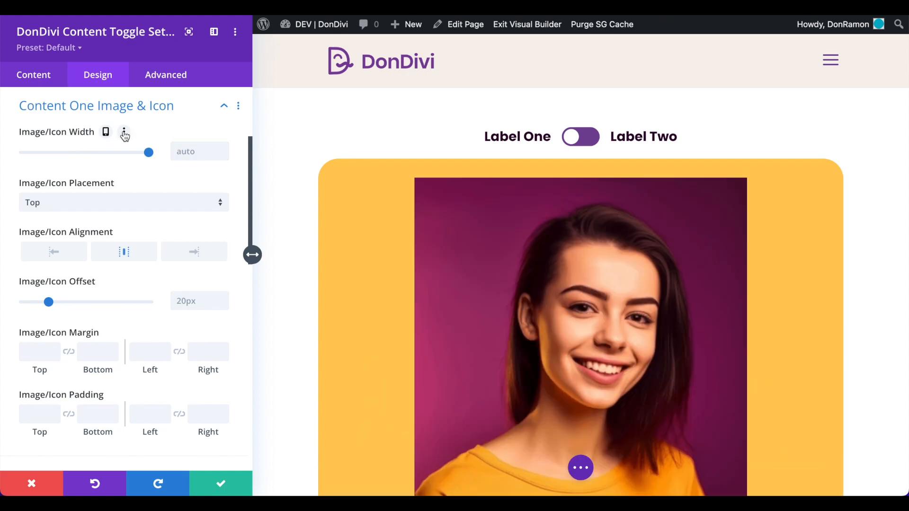
Set Content One's image width to 29% and place the image to the left of the text.
left_click_drag(149, 159, 43, 157)
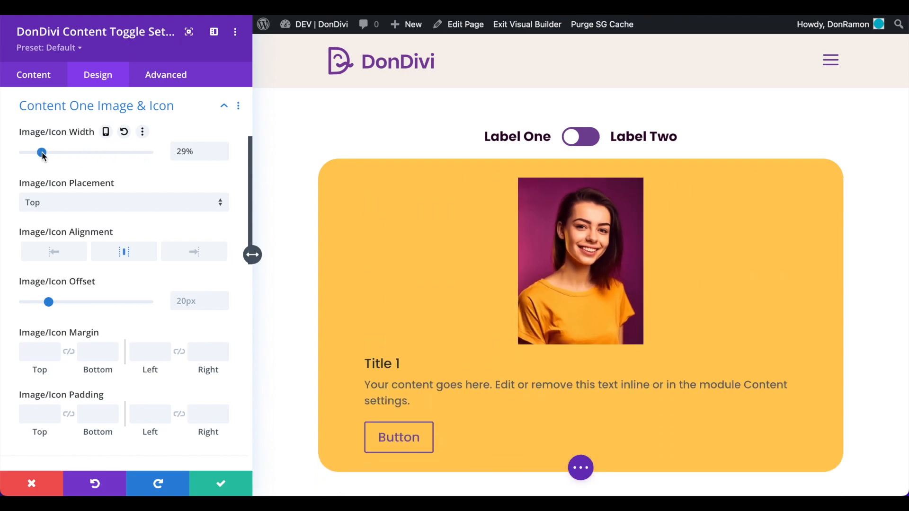
left_click(116, 202)
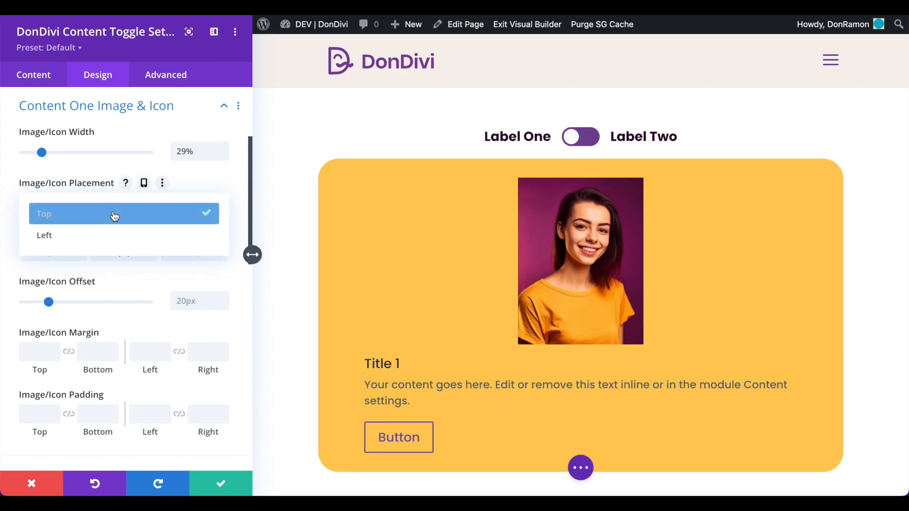
left_click(111, 235)
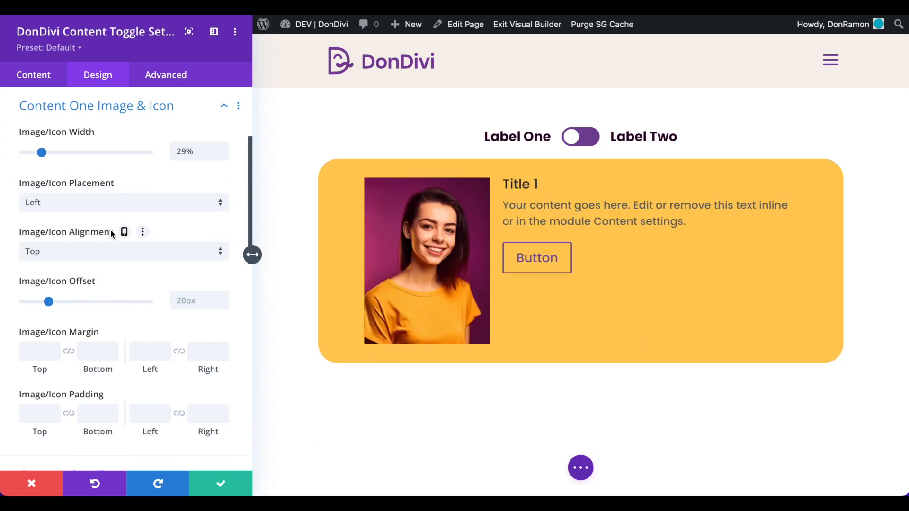
Set Content One's image alignment to Middle and its offset to 41px.
left_click(111, 256)
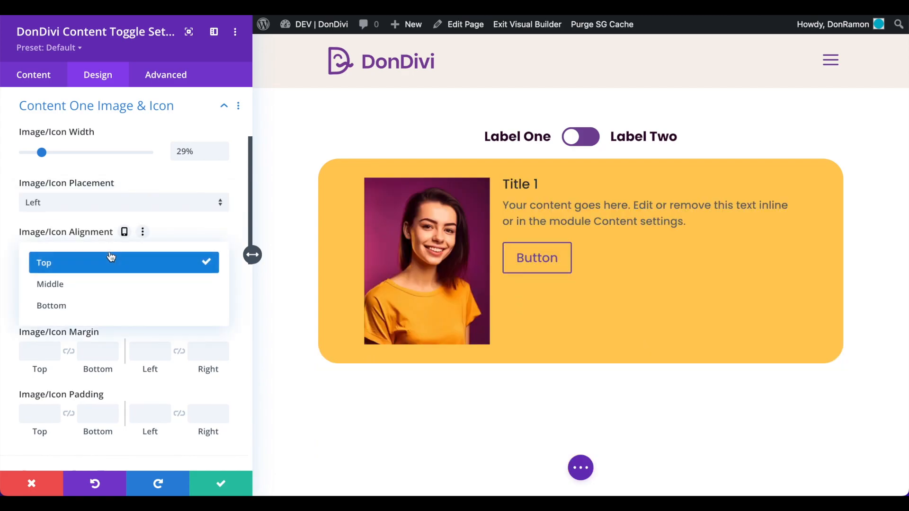
left_click(100, 284)
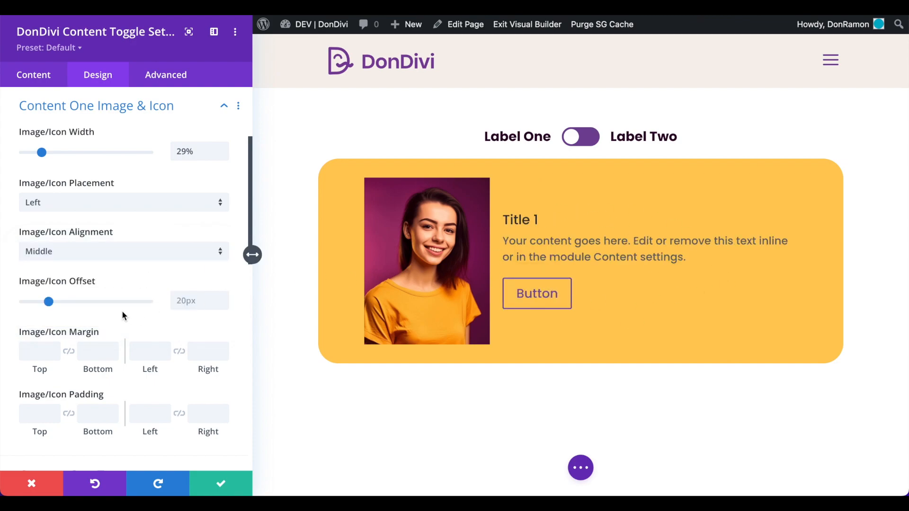
left_click_drag(49, 305, 77, 305)
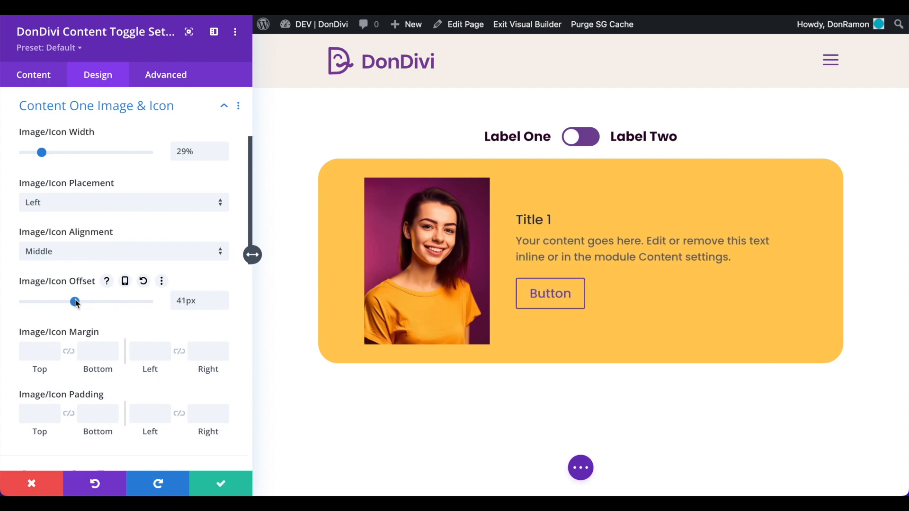
Style Content One's title with bold weight, a 51px text size and the red text color #ef5555.
scroll(76, 303, "down", 3)
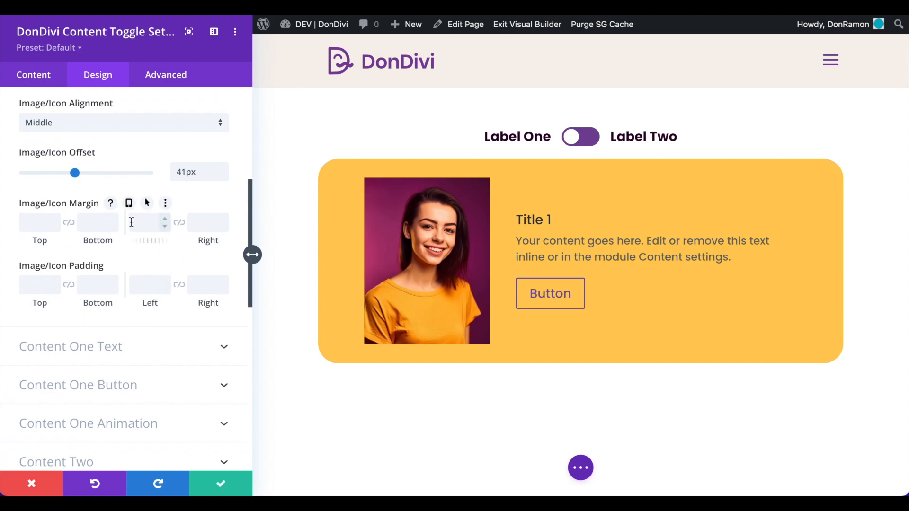
scroll(132, 222, "down", 4)
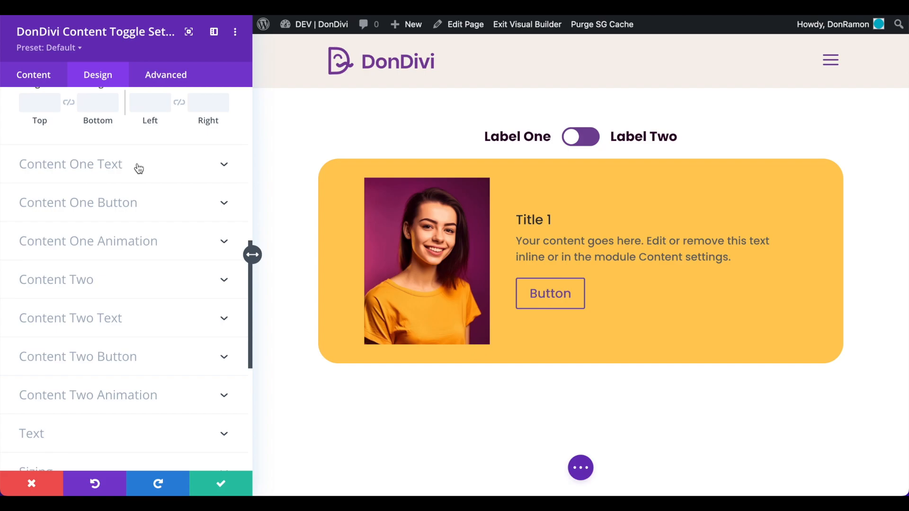
left_click(139, 168)
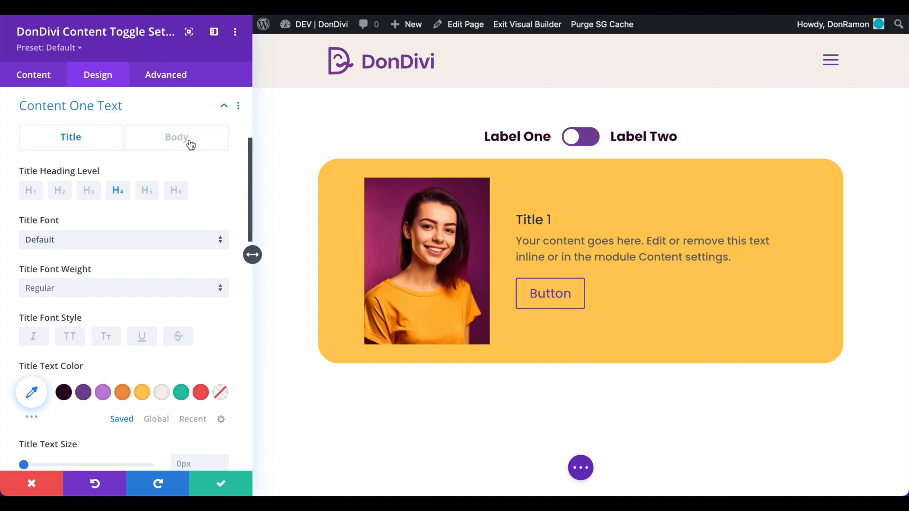
left_click(124, 288)
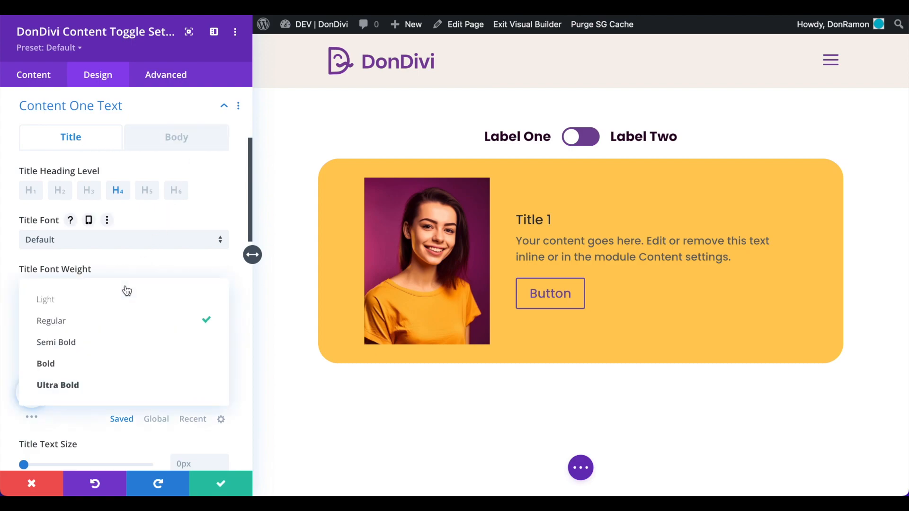
left_click(95, 363)
scroll(95, 357, "down", 4)
left_click_drag(24, 291, 89, 294)
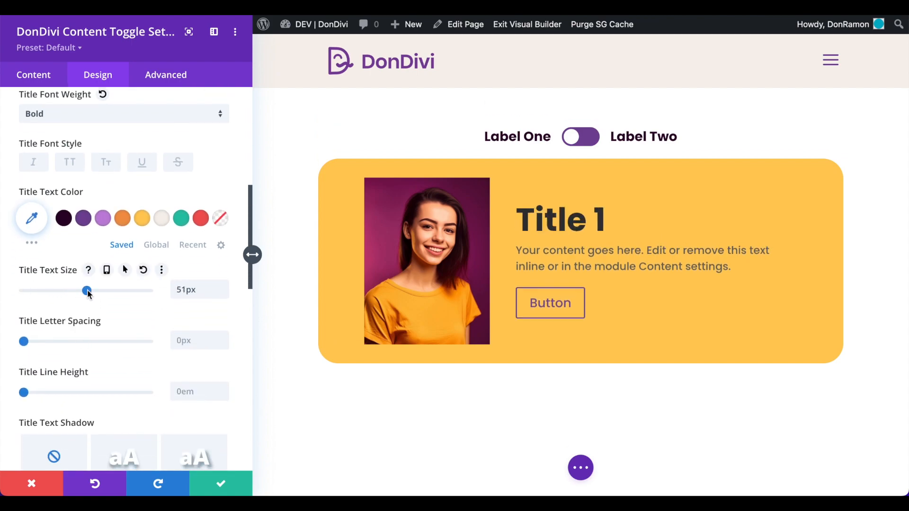
left_click(199, 220)
Give Content One's body text the dark purple color.
scroll(199, 224, "up", 4)
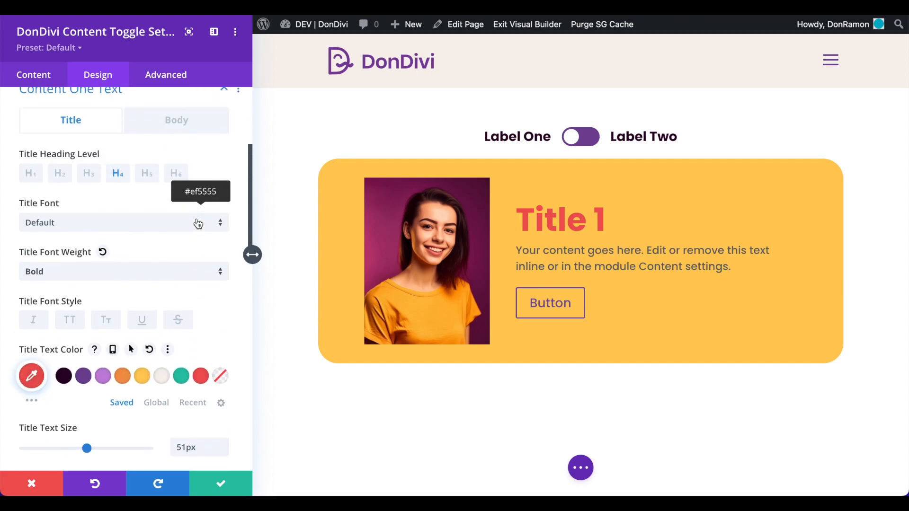
left_click(175, 154)
scroll(149, 266, "down", 3)
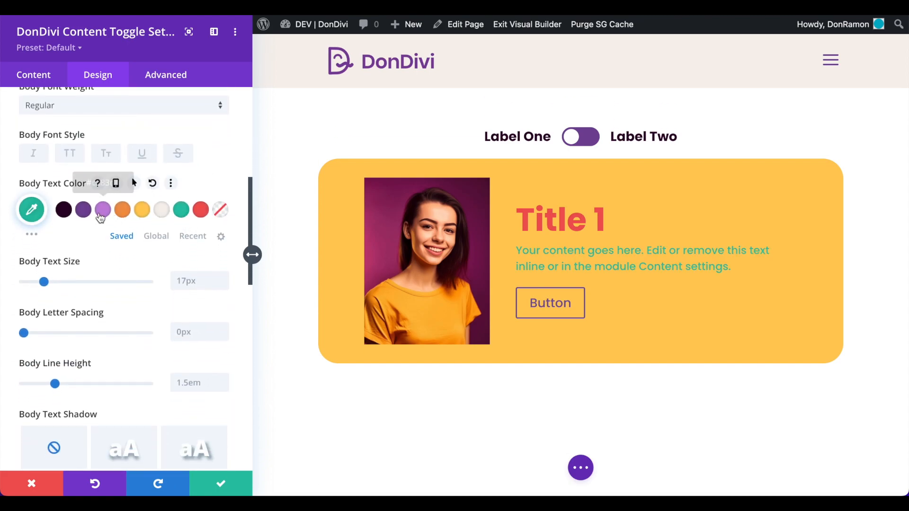
left_click(84, 210)
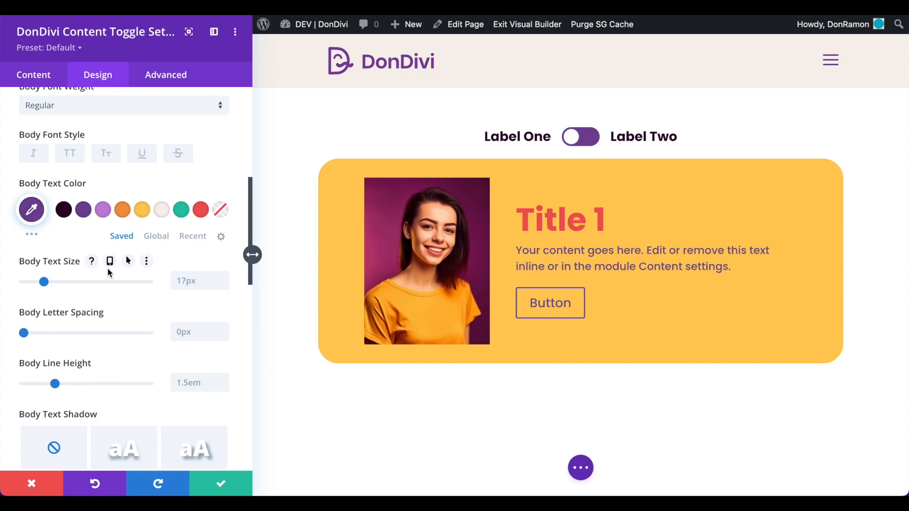
Set Content One's enter effect to Slide Left at 64% intensity and its exit effect to Slide Right at 63% intensity.
scroll(108, 273, "down", 6)
left_click(108, 269)
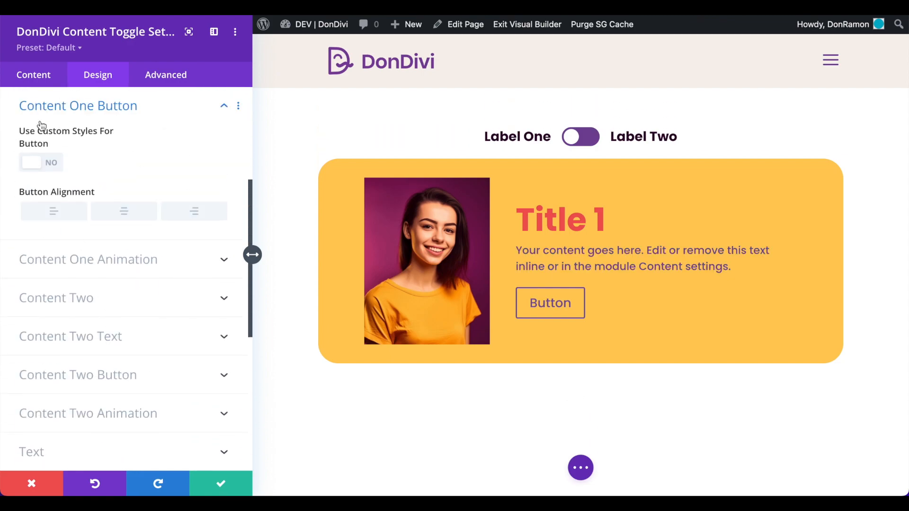
left_click(147, 261)
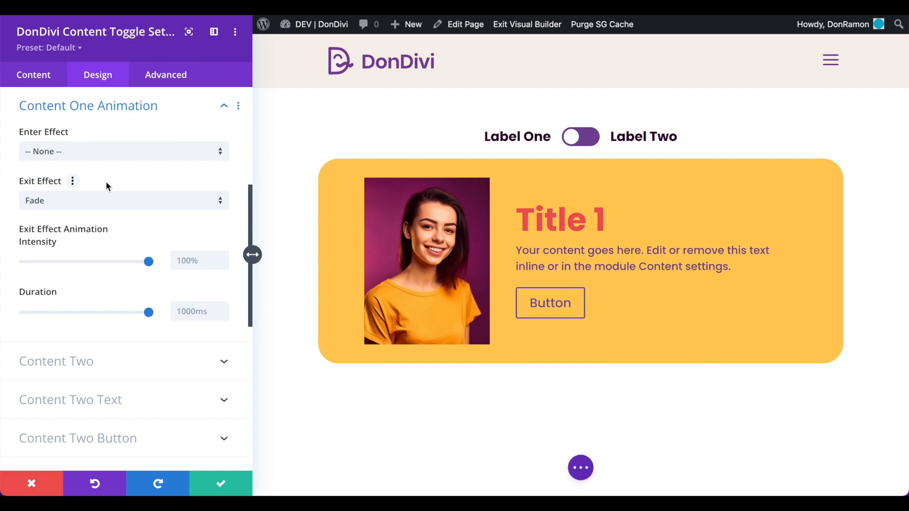
left_click(157, 158)
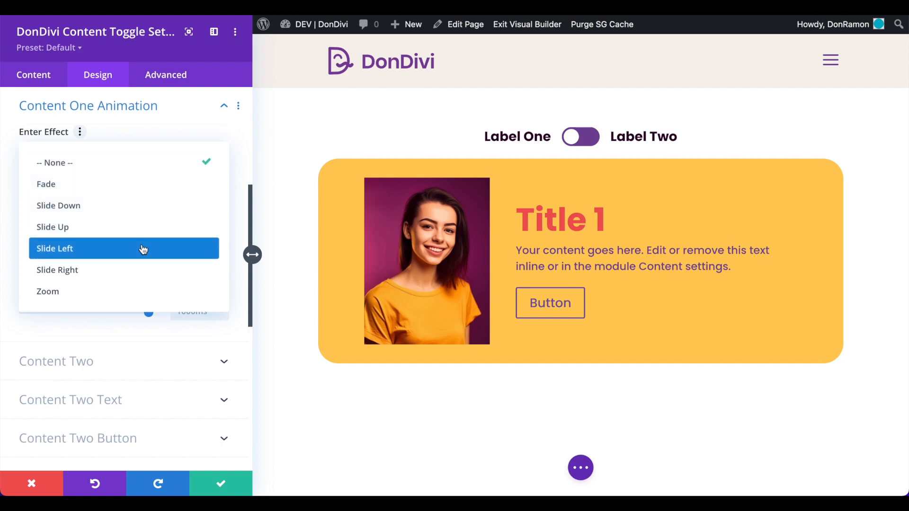
left_click(142, 249)
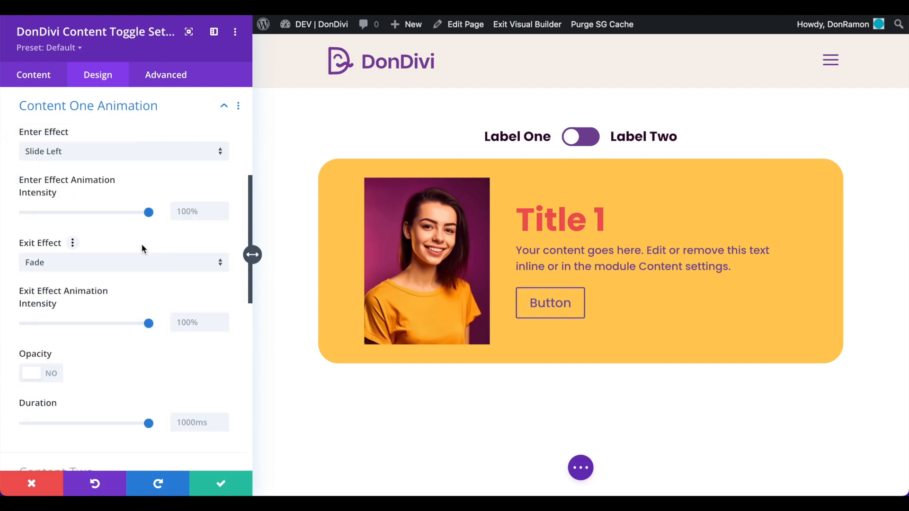
left_click(130, 268)
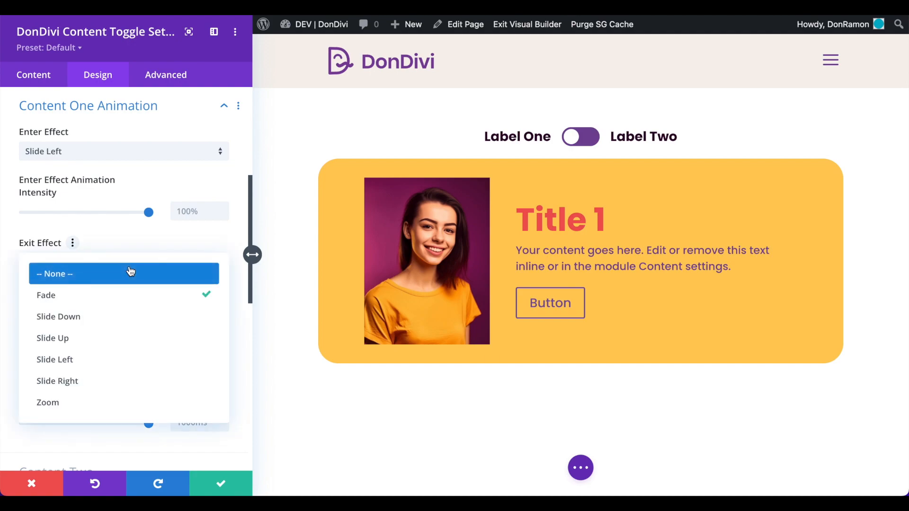
left_click(111, 381)
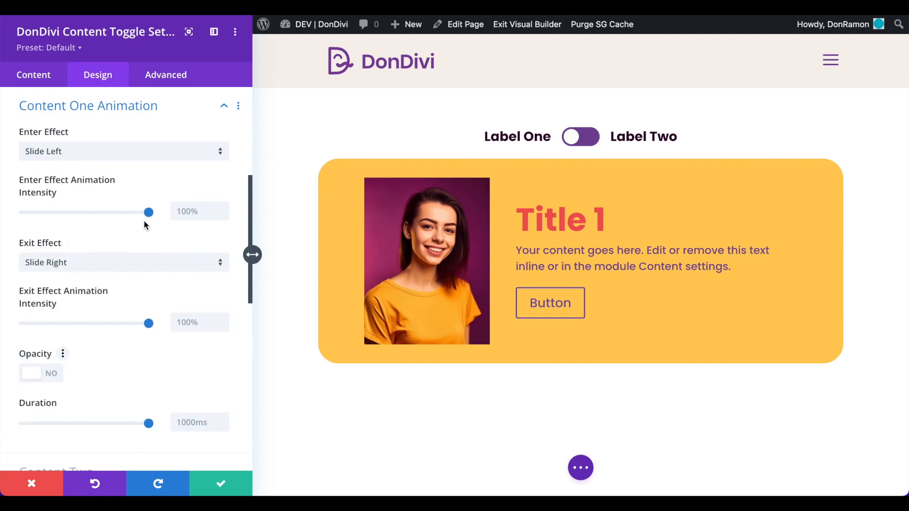
left_click_drag(149, 212, 103, 212)
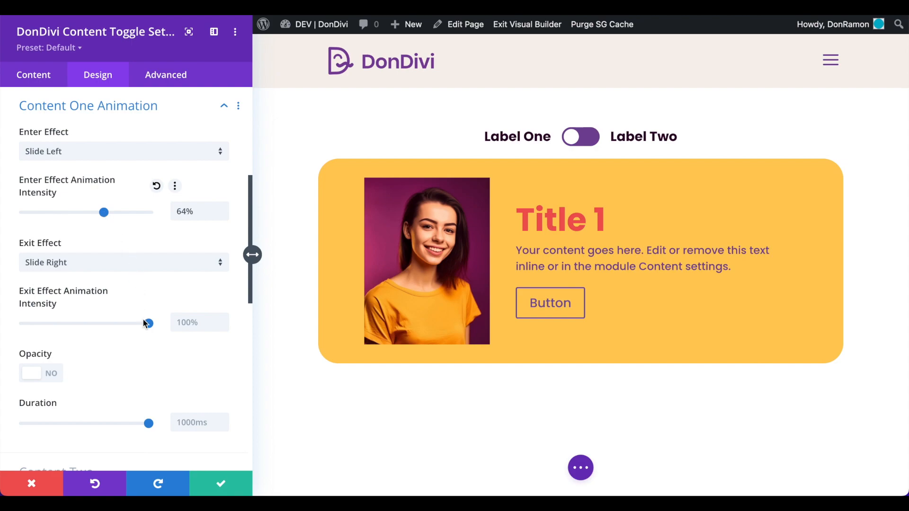
left_click_drag(149, 325, 104, 324)
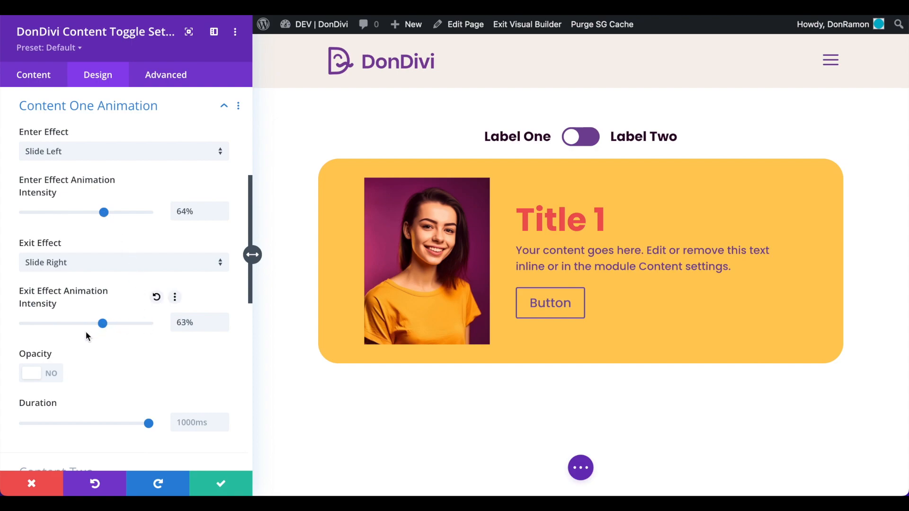
Enable opacity with a 408ms duration for Content One's animation and preview it by switching to Label Two and back.
left_click(34, 379)
scroll(33, 376, "down", 2)
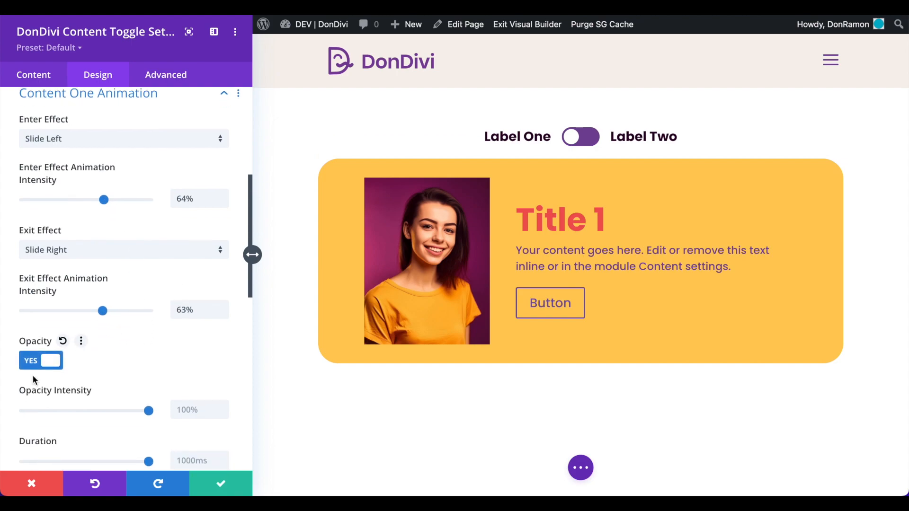
left_click_drag(145, 355, 75, 354)
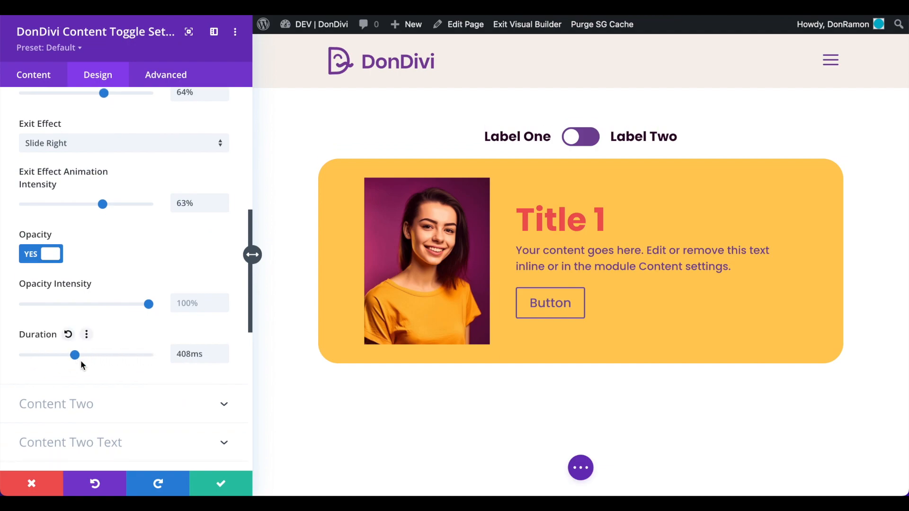
left_click(619, 139)
left_click(521, 142)
Add the custom CSS "border-radius: 20px;" to the Content One Image/Icon element.
scroll(225, 365, "up", 10)
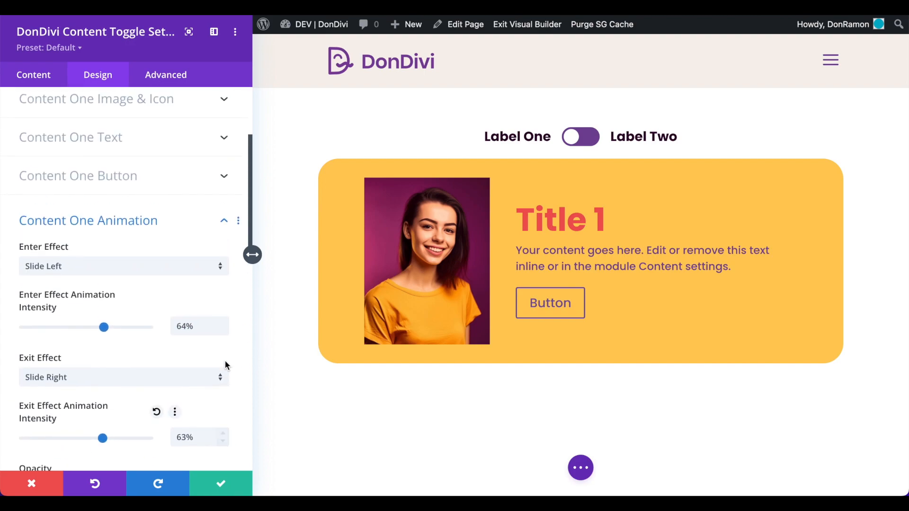
left_click(173, 82)
left_click(97, 171)
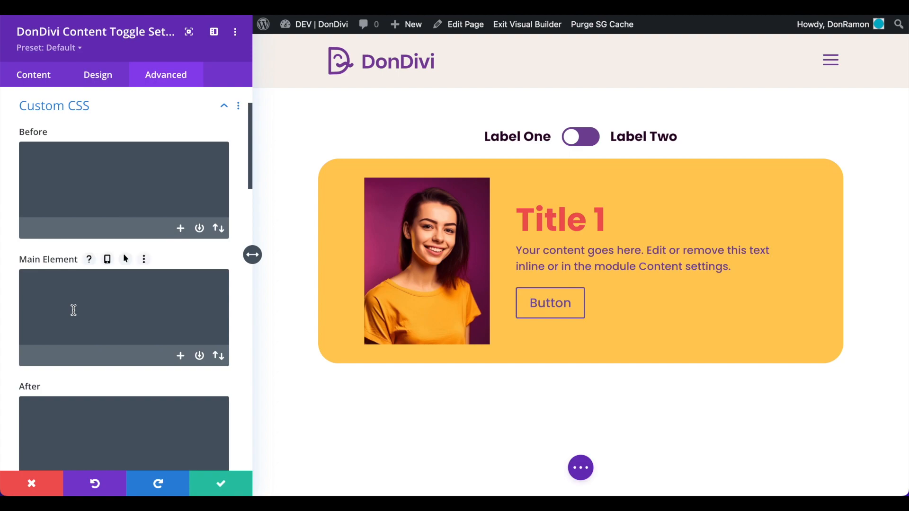
scroll(73, 309, "down", 7)
scroll(74, 309, "down", 3)
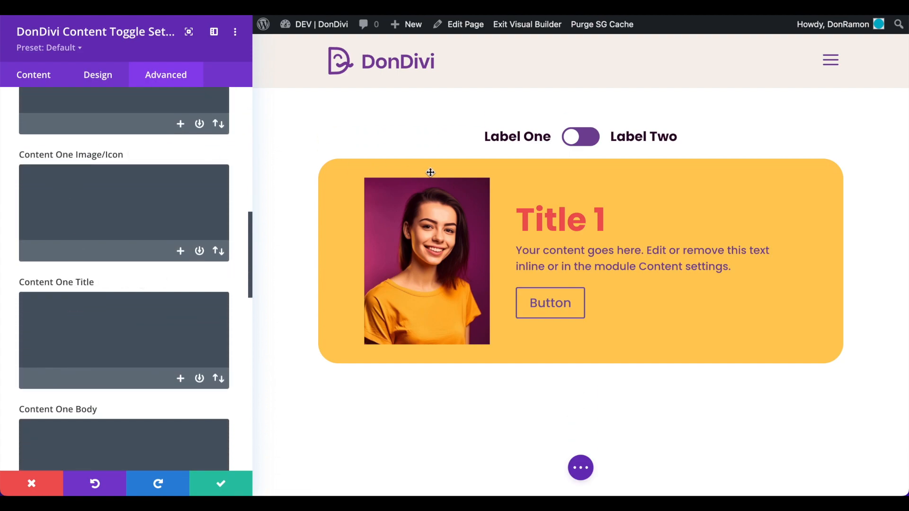
left_click(50, 181)
type("border-radius: 20px;")
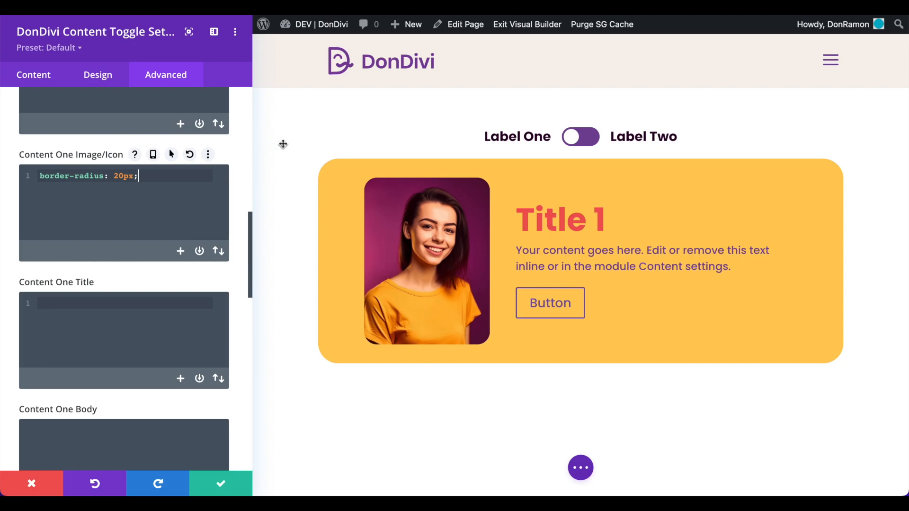